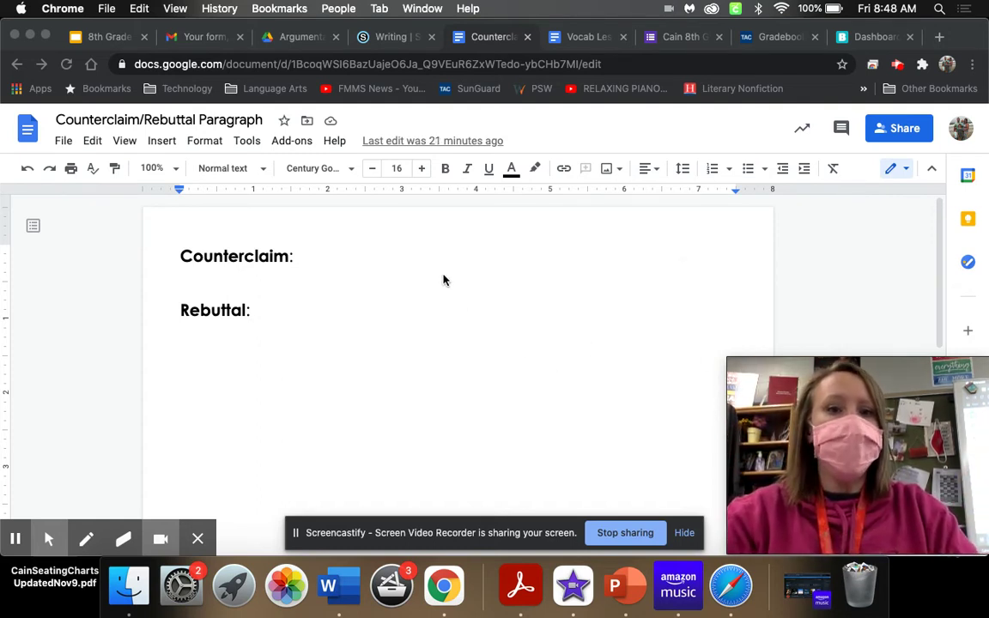
# Define Counterclaim as "acknowledgement of the other side" after its bold heading
pyautogui.click(360, 252)
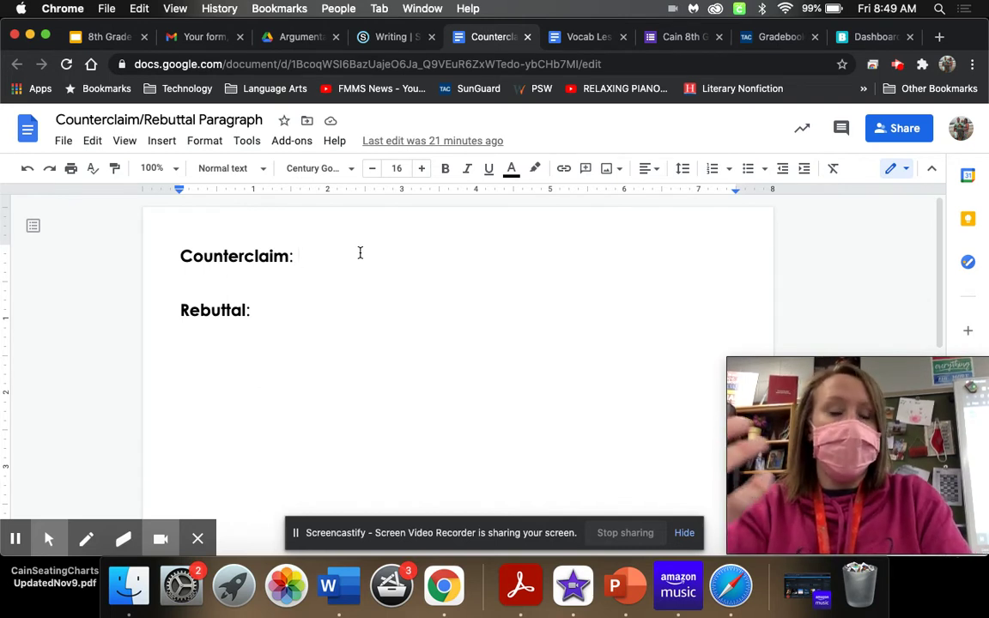
pyautogui.write('s')
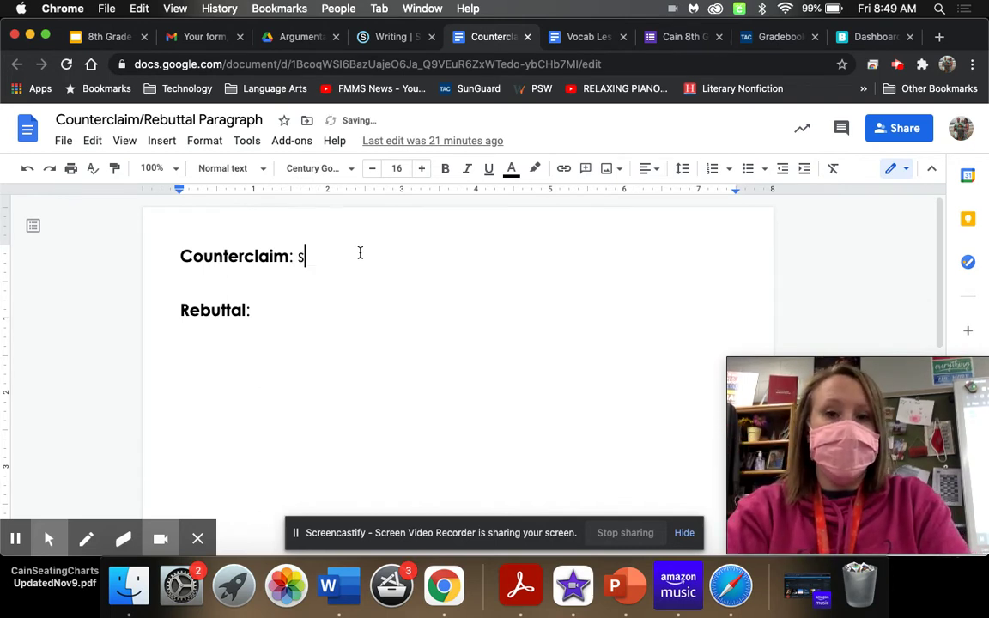
pyautogui.write('tatement or two')
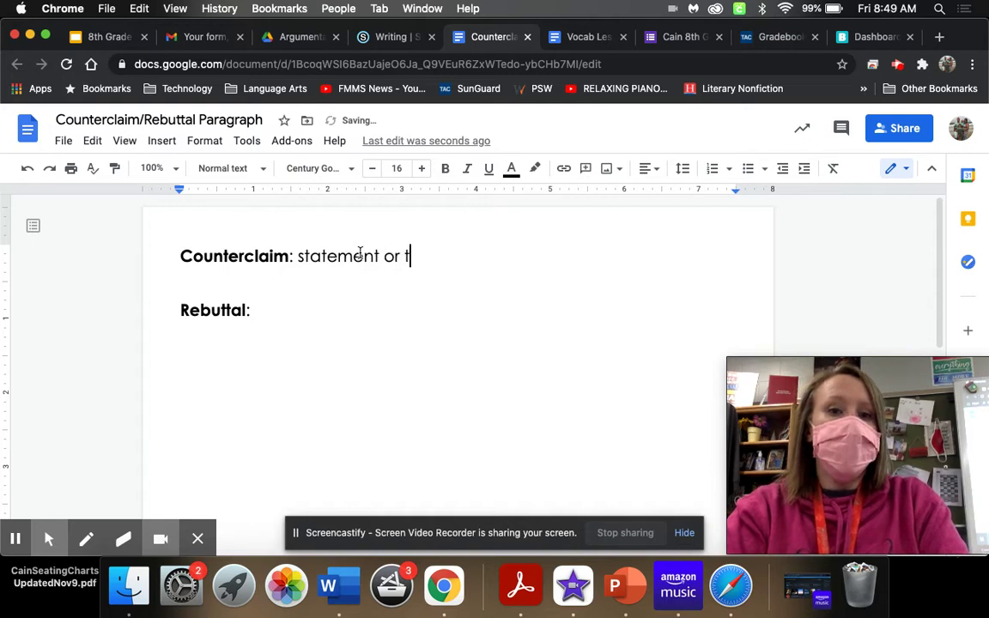
pyautogui.press('BackSpace')
pyautogui.press('BackSpace')
pyautogui.press('BackSpace')
pyautogui.press('BackSpace')
pyautogui.press('BackSpace')
pyautogui.press('BackSpace')
pyautogui.press('BackSpace')
pyautogui.press('BackSpace')
pyautogui.press('BackSpace')
pyautogui.press('BackSpace')
pyautogui.press('BackSpace')
pyautogui.press('BackSpace')
pyautogui.press('BackSpace')
pyautogui.press('BackSpace')
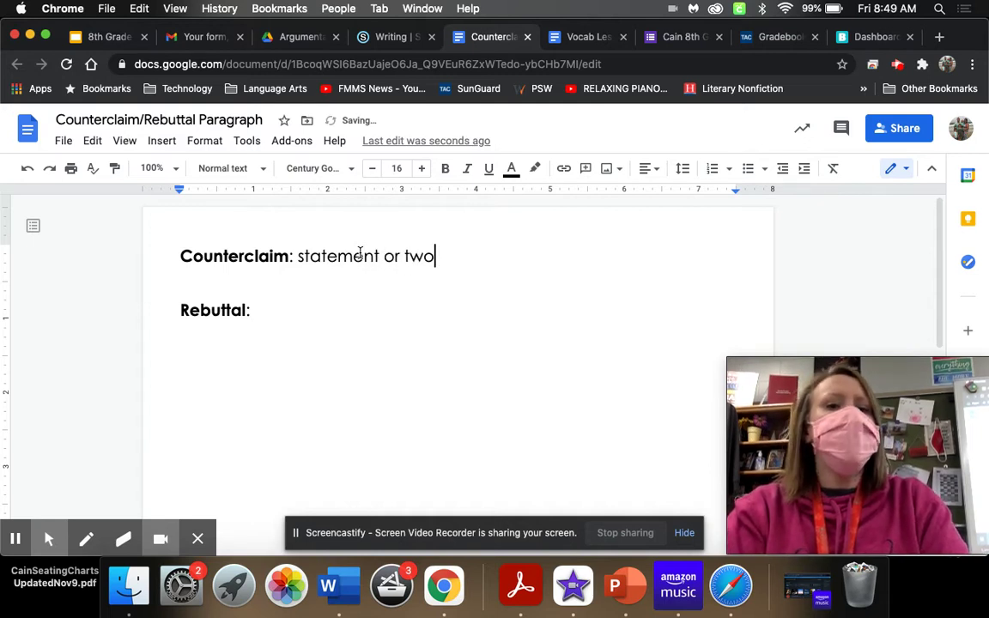
pyautogui.press('BackSpace')
pyautogui.press('BackSpace')
pyautogui.press('BackSpace')
pyautogui.write('acknowledg')
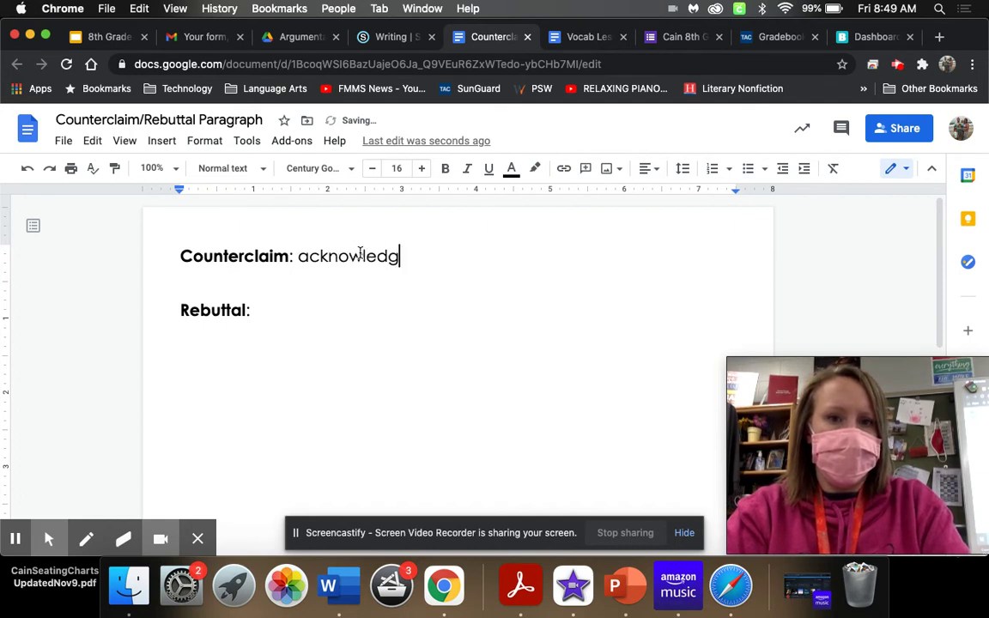
pyautogui.write('ement of the other side')
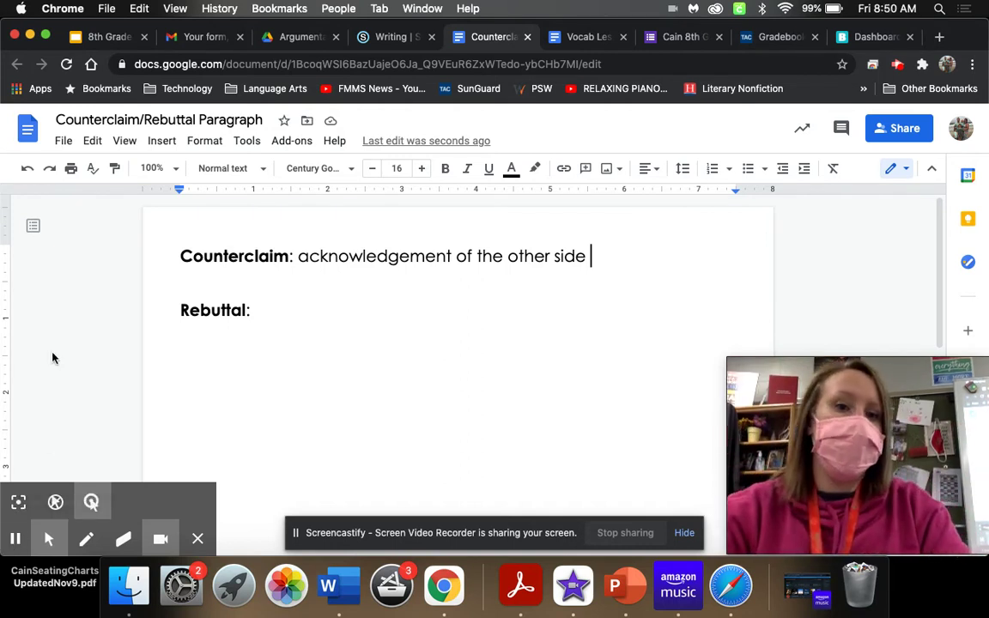
pyautogui.click(337, 329)
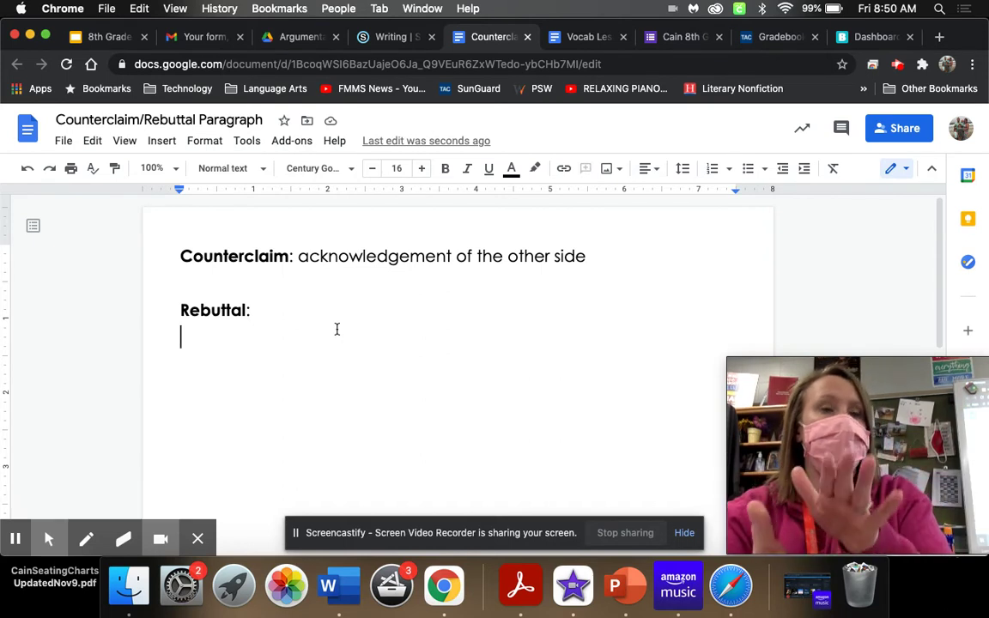
# Define Rebuttal as "prove the counterclaim (other side) wrong"
pyautogui.press('BackSpace')
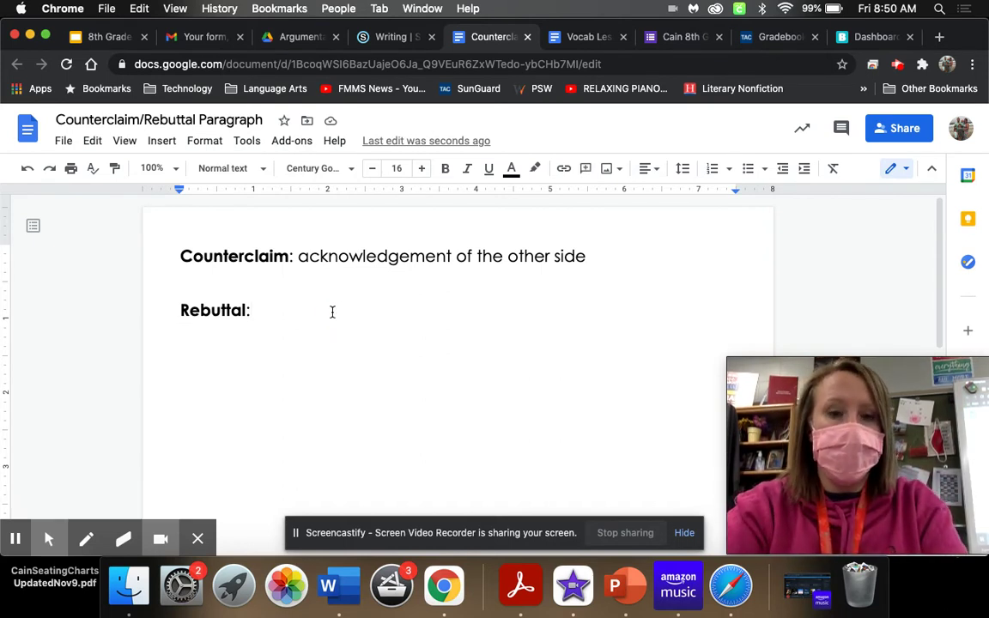
pyautogui.write('prove the counter')
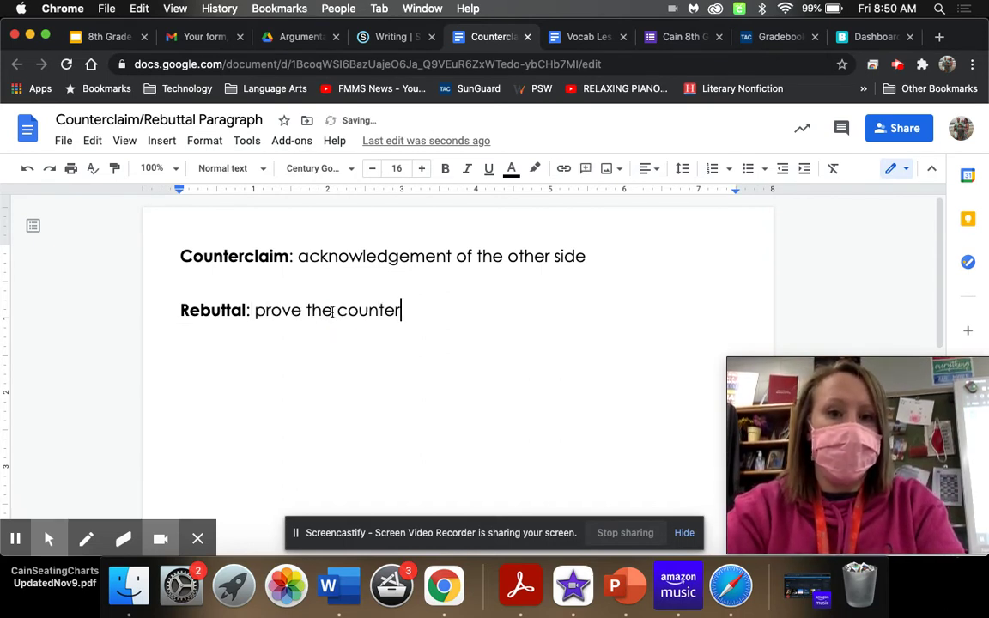
pyautogui.write('claim (ot')
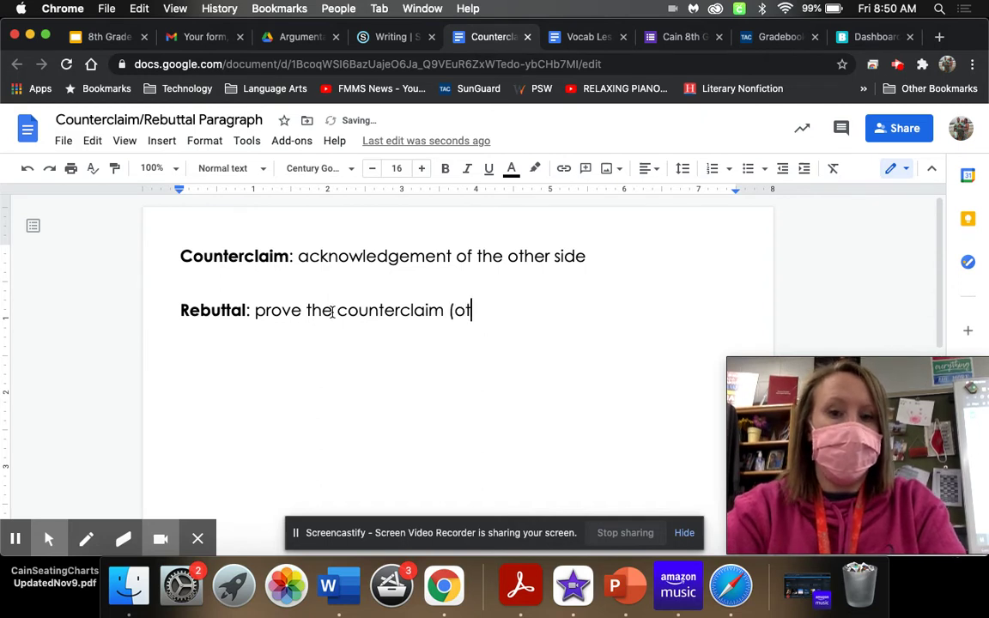
pyautogui.write('her side) wrong')
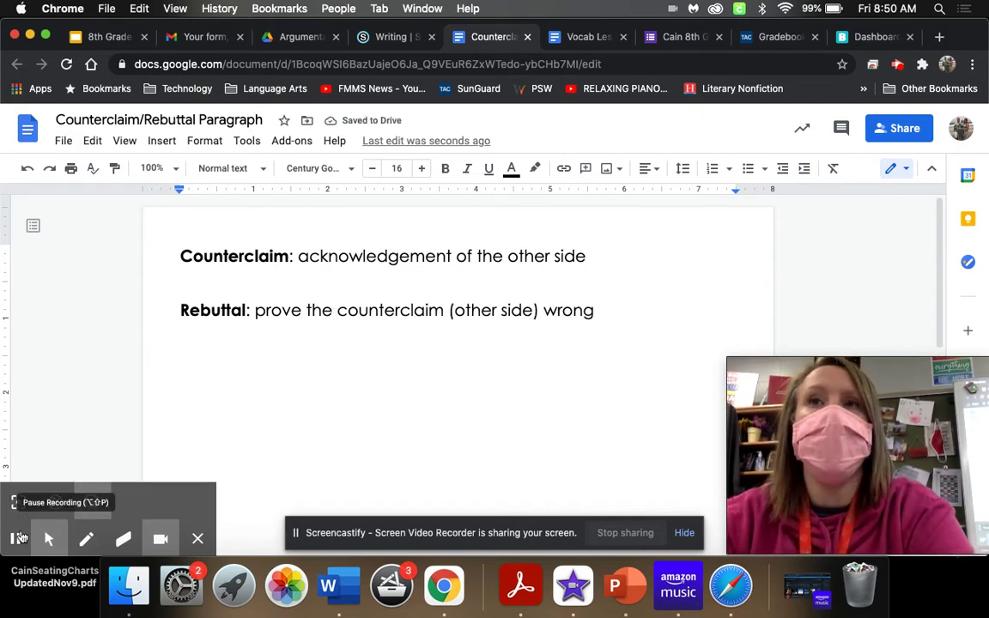
pyautogui.click(47, 539)
# Add the note "*** NEED TO BE SPECIFIC REASONS ***" after a blank line
pyautogui.press('Return')
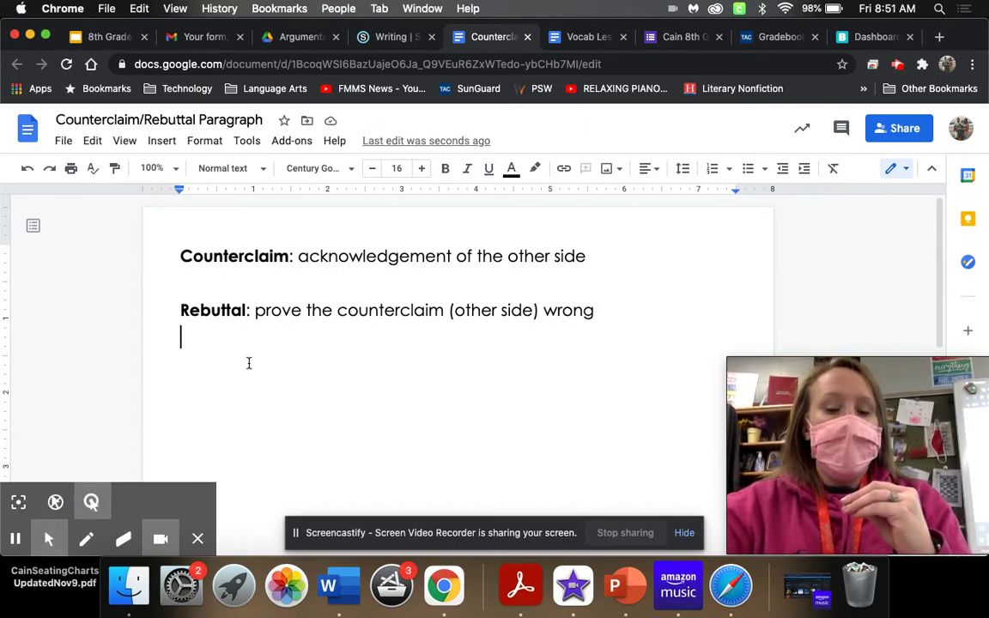
pyautogui.press('Return')
pyautogui.write('*** NEED TO BE SPECIFIC REASONS ***')
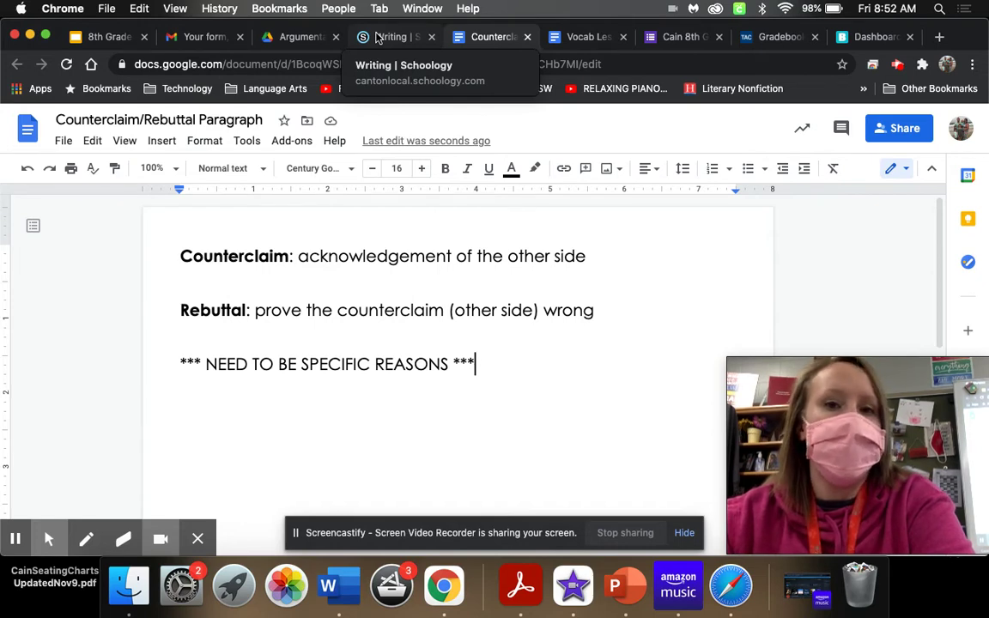
pyautogui.click(376, 38)
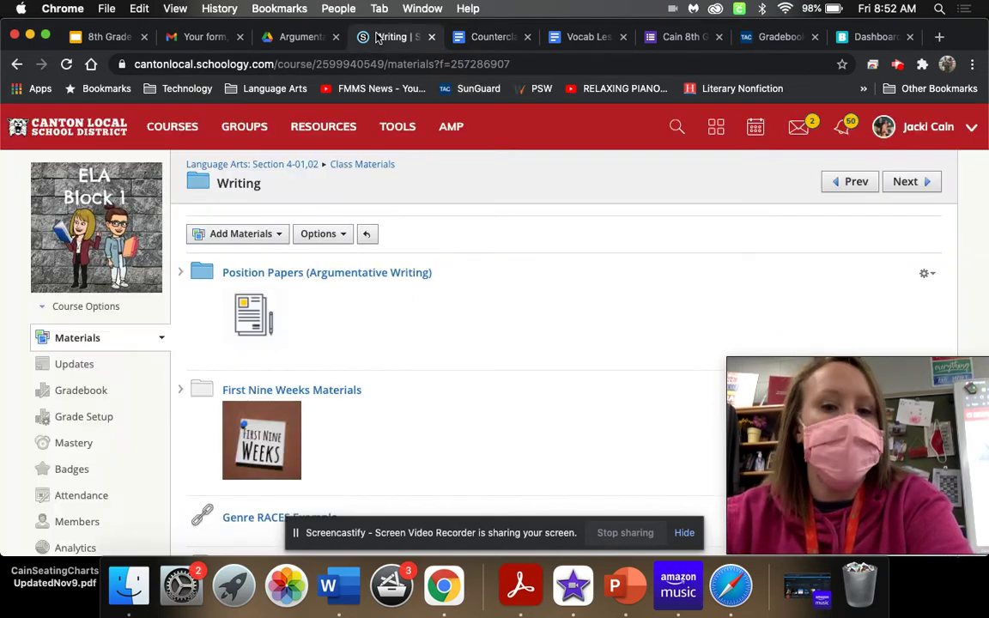
# Open TransitionWords.pdf in Schoology and scroll through its transition word lists
pyautogui.scroll(-4, 305, 337)
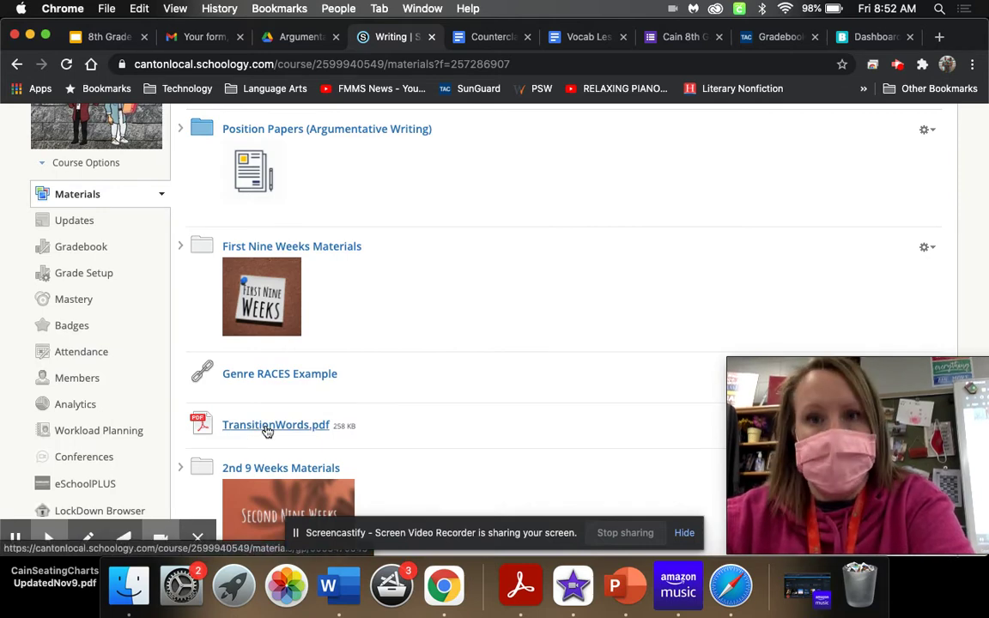
pyautogui.click(268, 426)
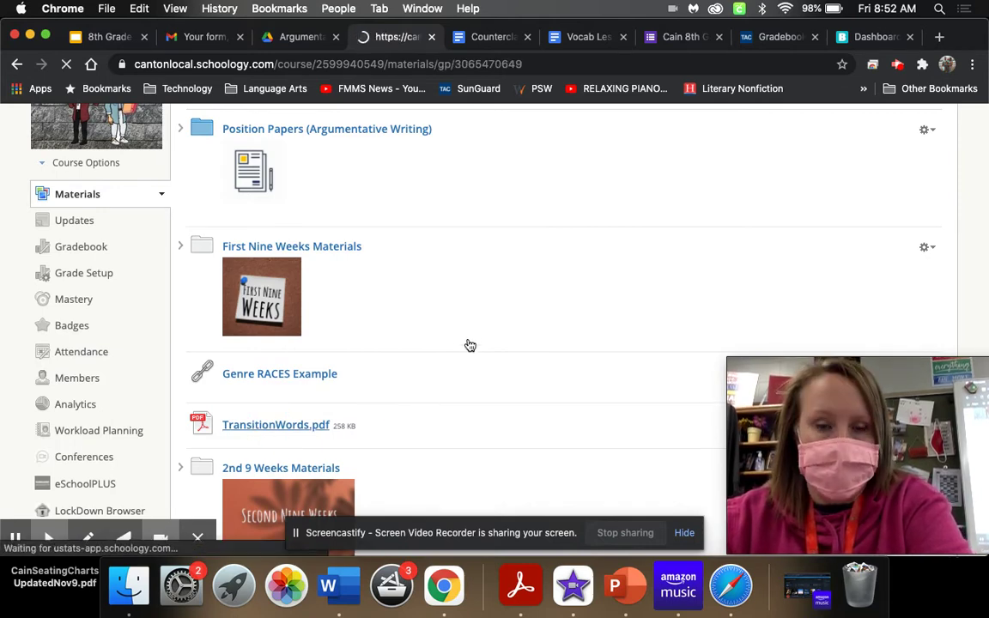
pyautogui.scroll(-1, 470, 336)
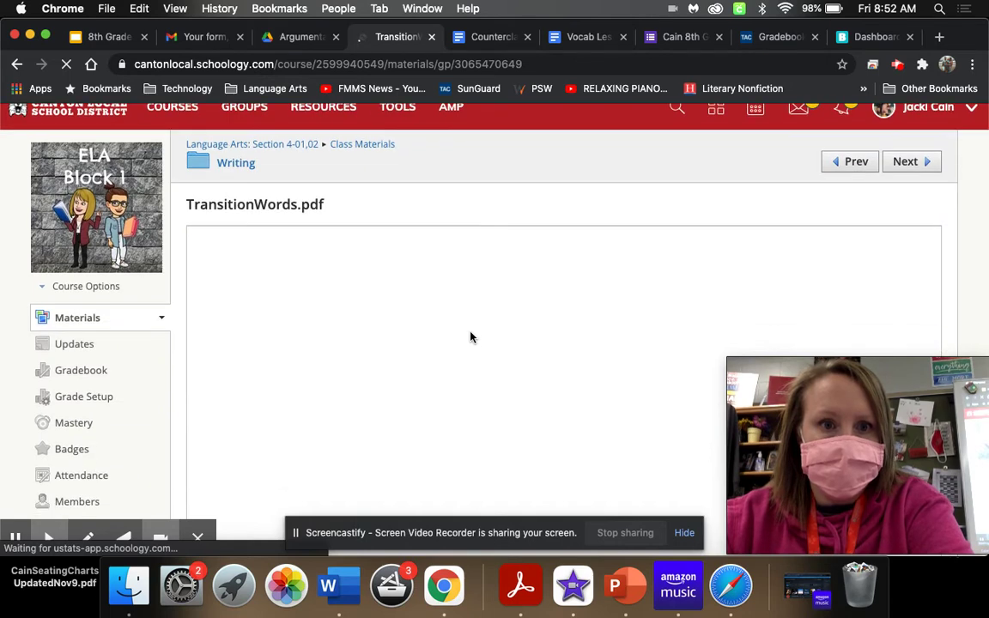
pyautogui.scroll(-2, 523, 159)
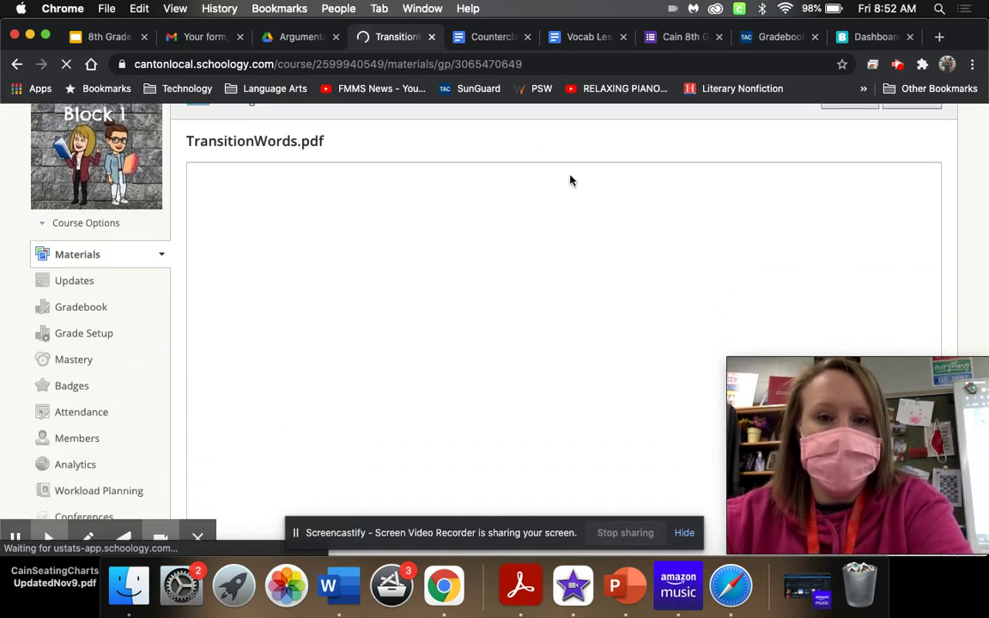
pyautogui.scroll(-1, 675, 187)
pyautogui.scroll(-2, 675, 187)
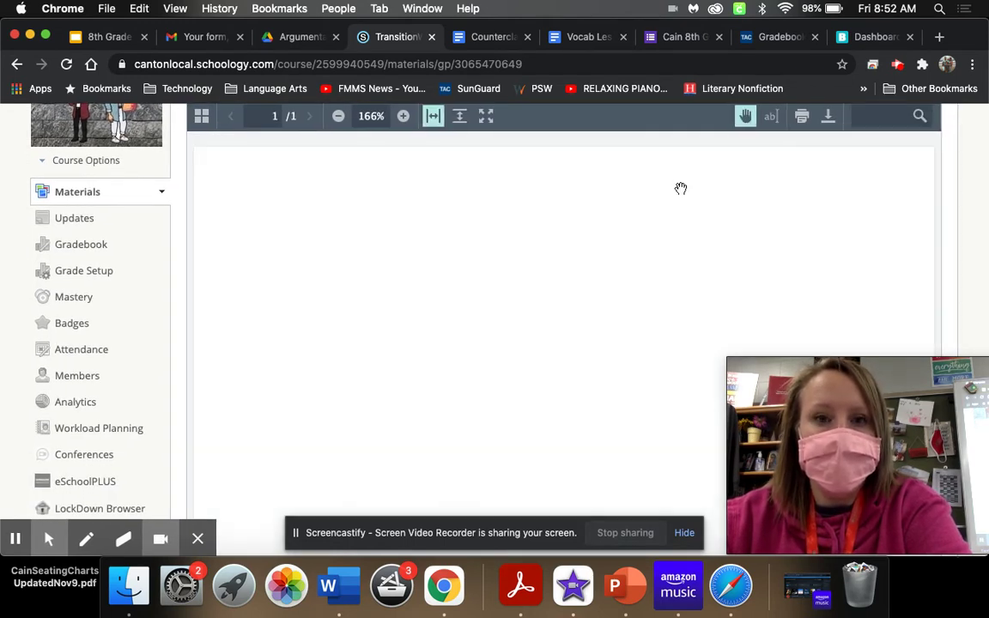
pyautogui.scroll(-5, 681, 188)
pyautogui.scroll(-7, 681, 188)
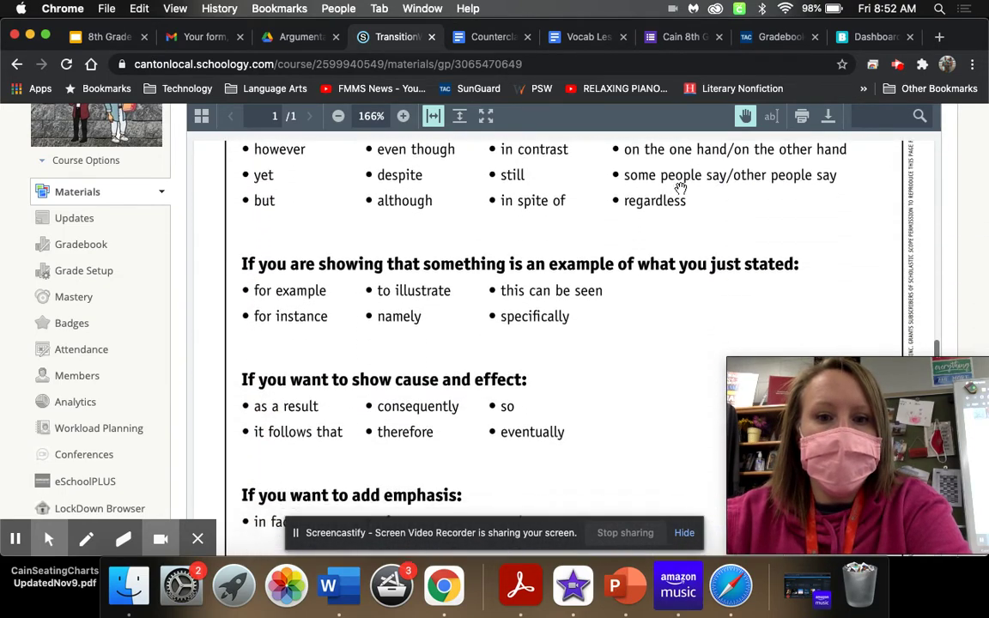
pyautogui.scroll(-3, 681, 188)
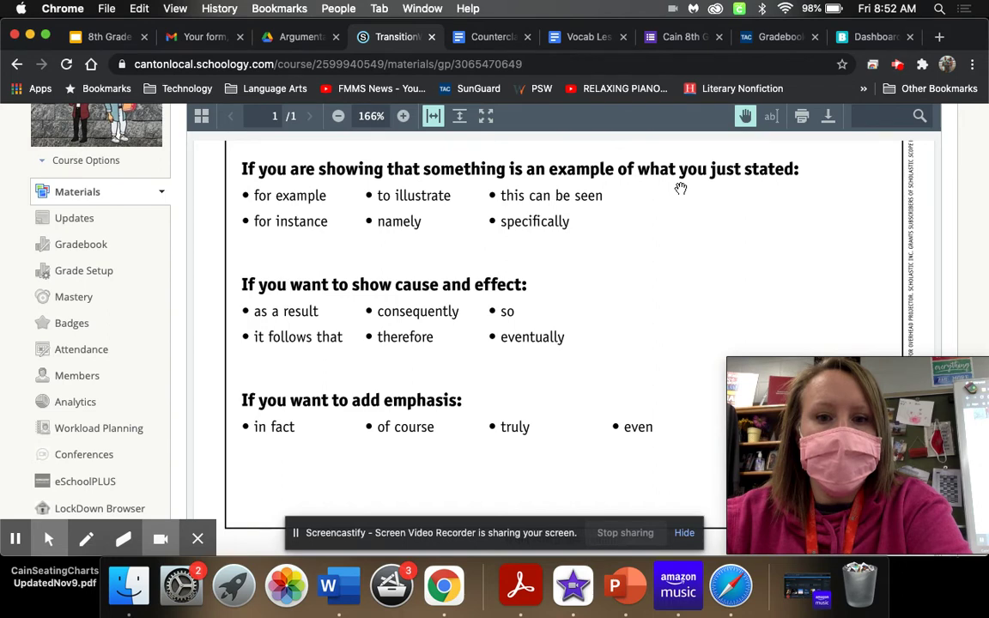
pyautogui.scroll(-3, 681, 188)
pyautogui.scroll(3, 681, 188)
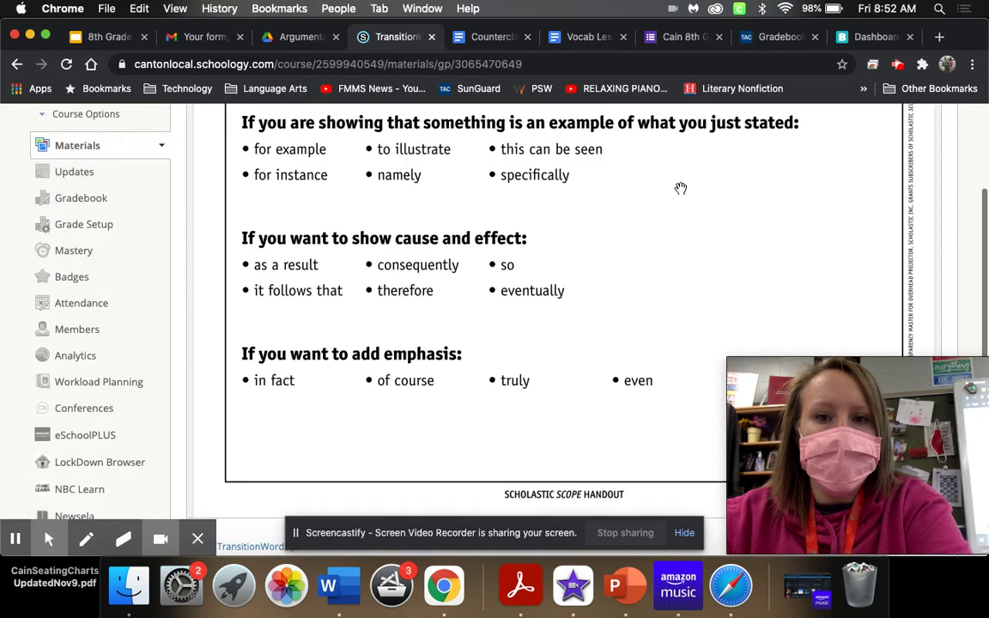
pyautogui.scroll(6, 680, 188)
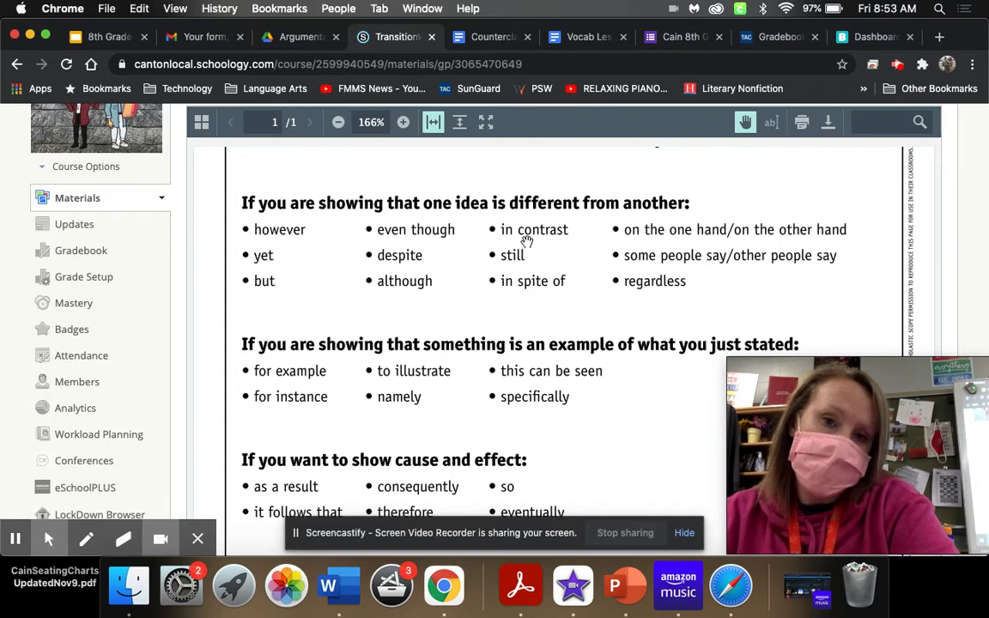
# Start an indented paragraph: "In contrast, games with simulated violence are sometimes considered beneficial..."
pyautogui.click(494, 37)
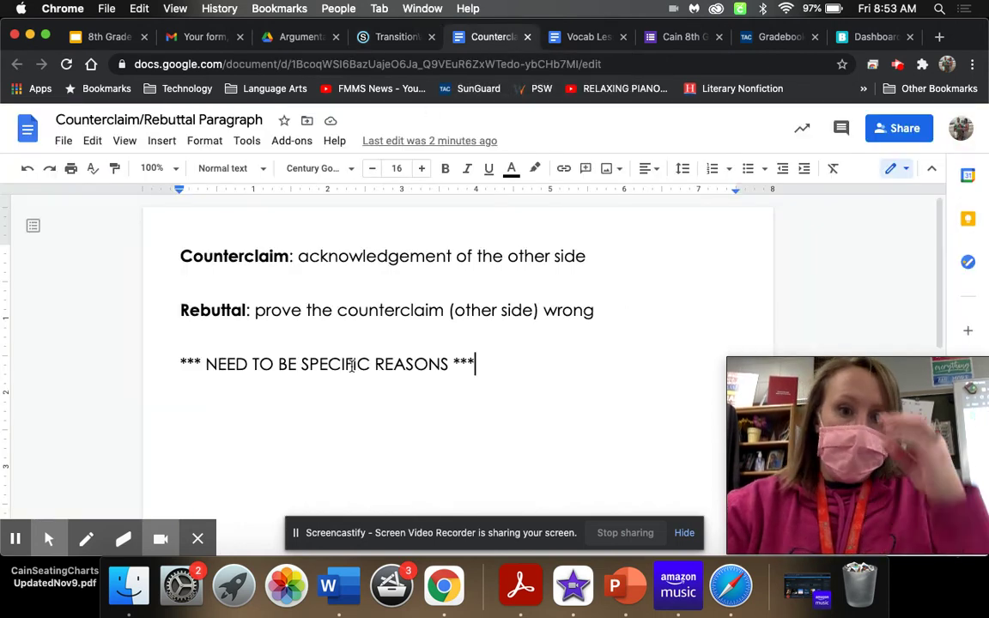
pyautogui.press('Return')
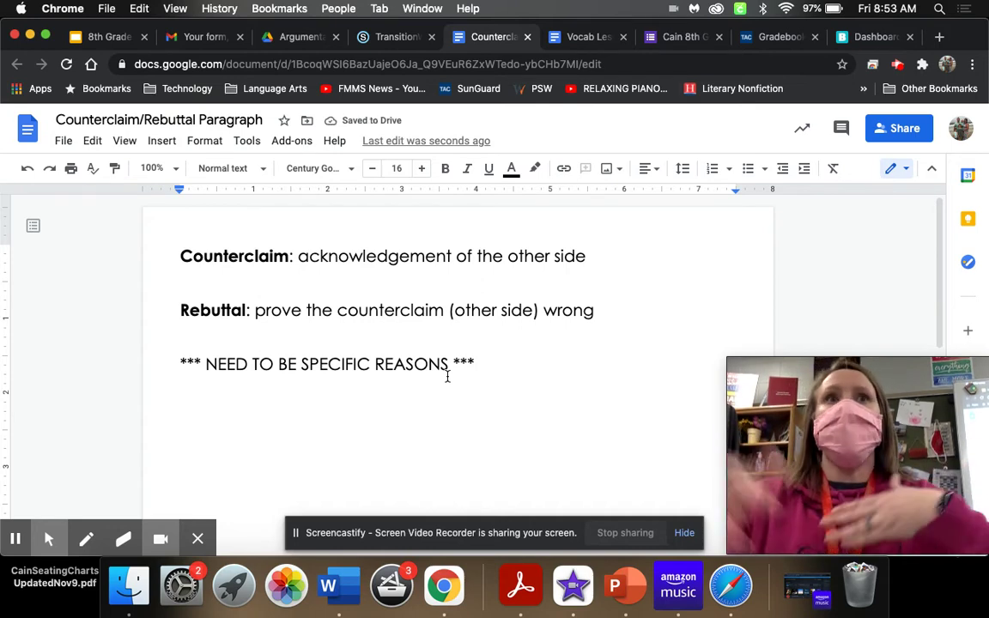
pyautogui.press('Tab')
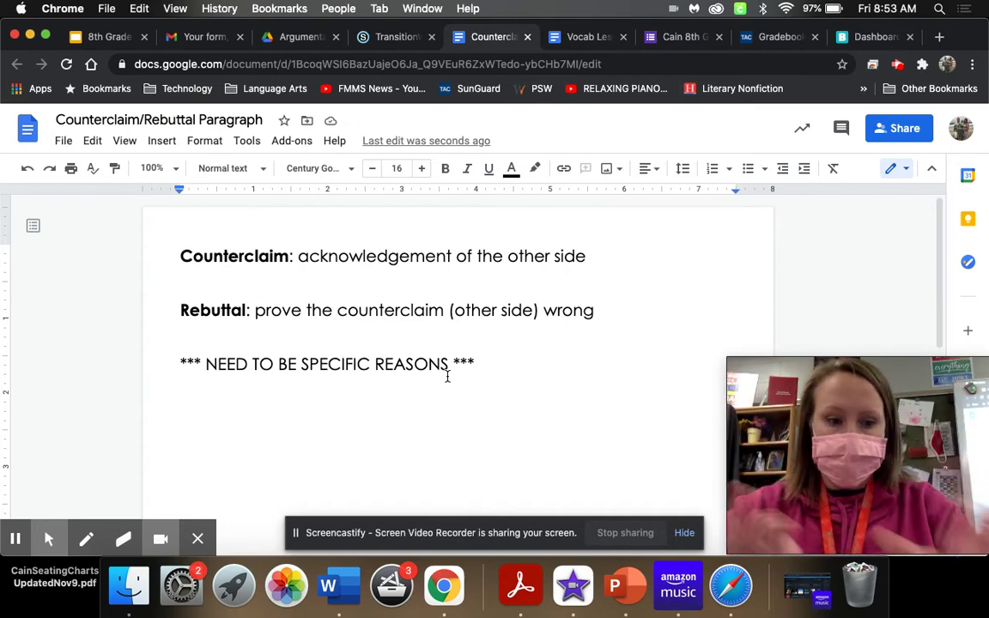
pyautogui.write('In co')
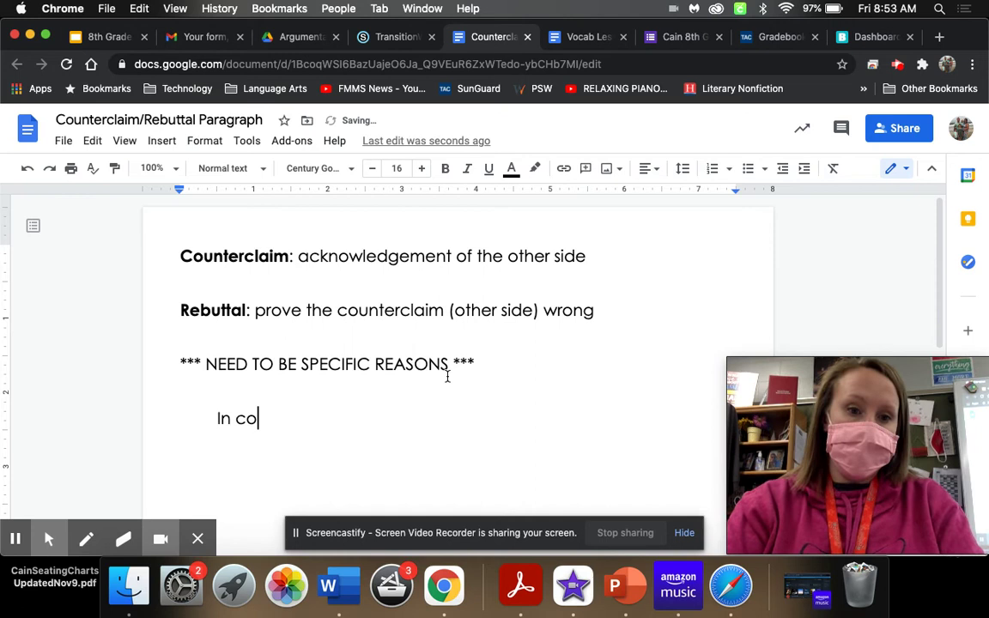
pyautogui.write('ntrast,,')
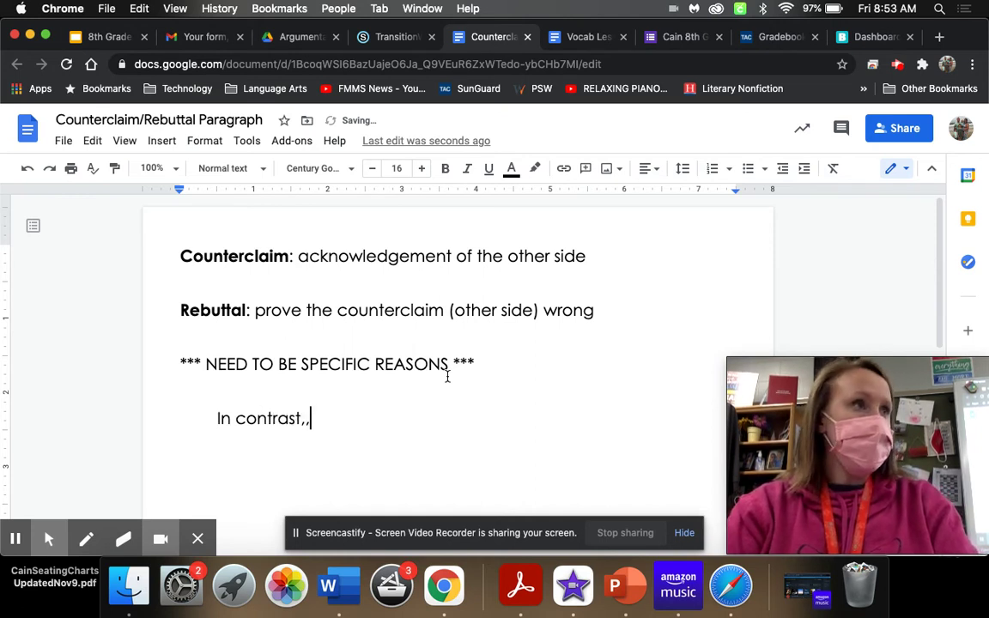
pyautogui.press('BackSpace')
pyautogui.press('BackSpace')
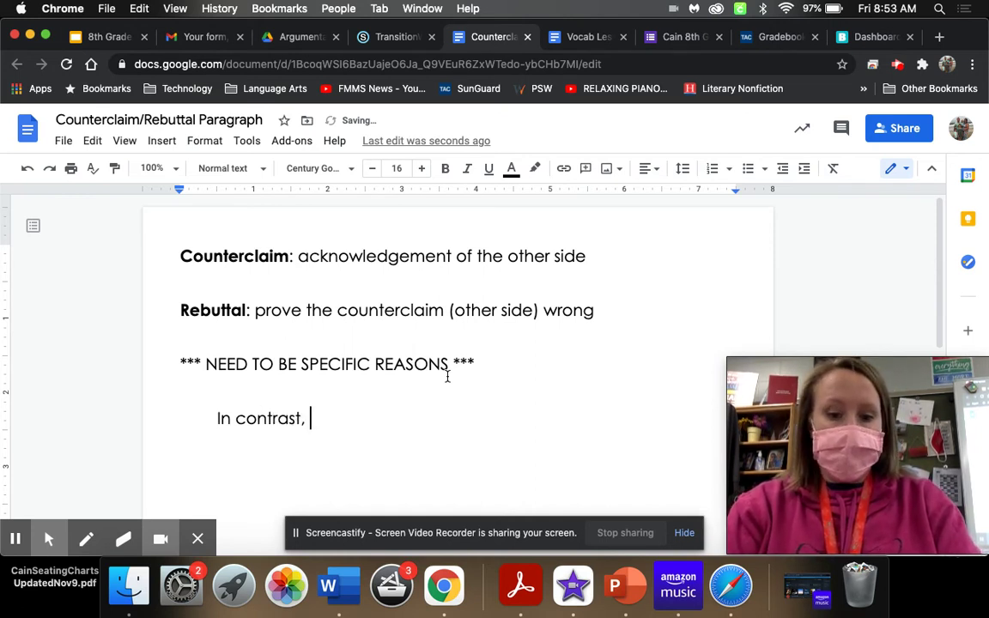
pyautogui.write('ga')
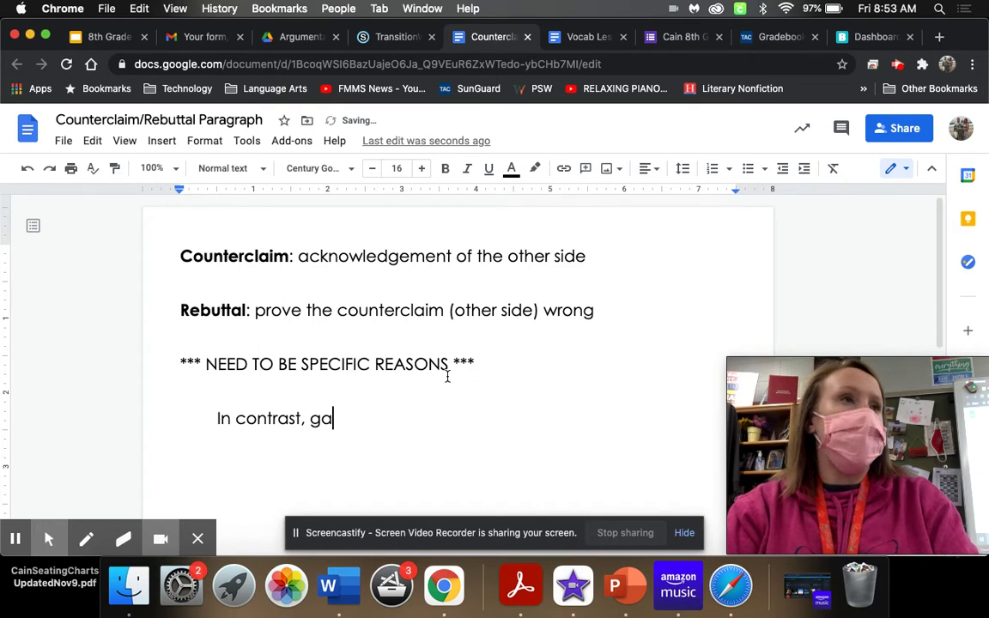
pyautogui.write('mes with simu')
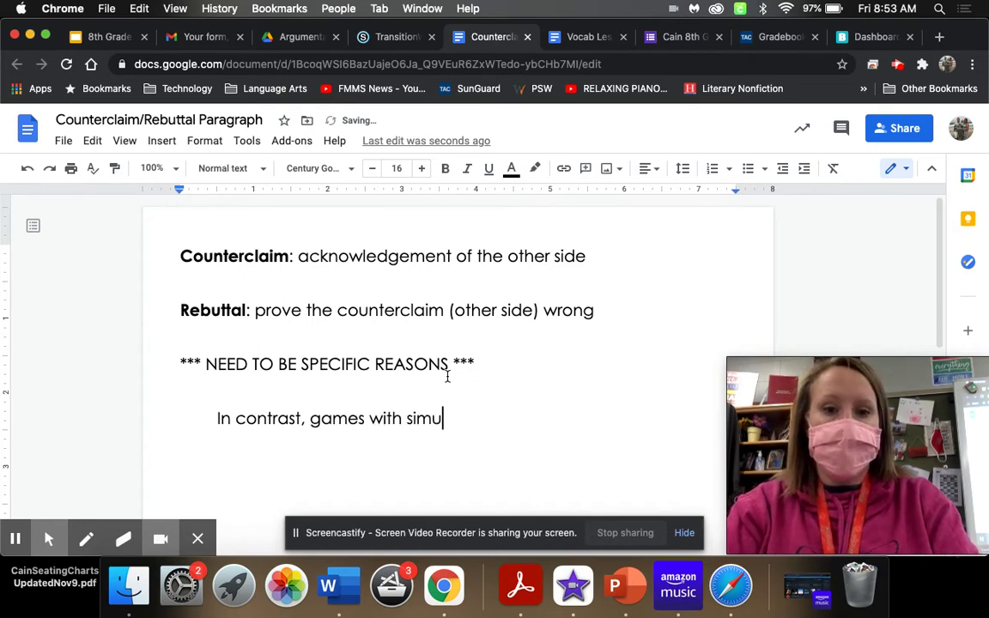
pyautogui.write('lated violence are ')
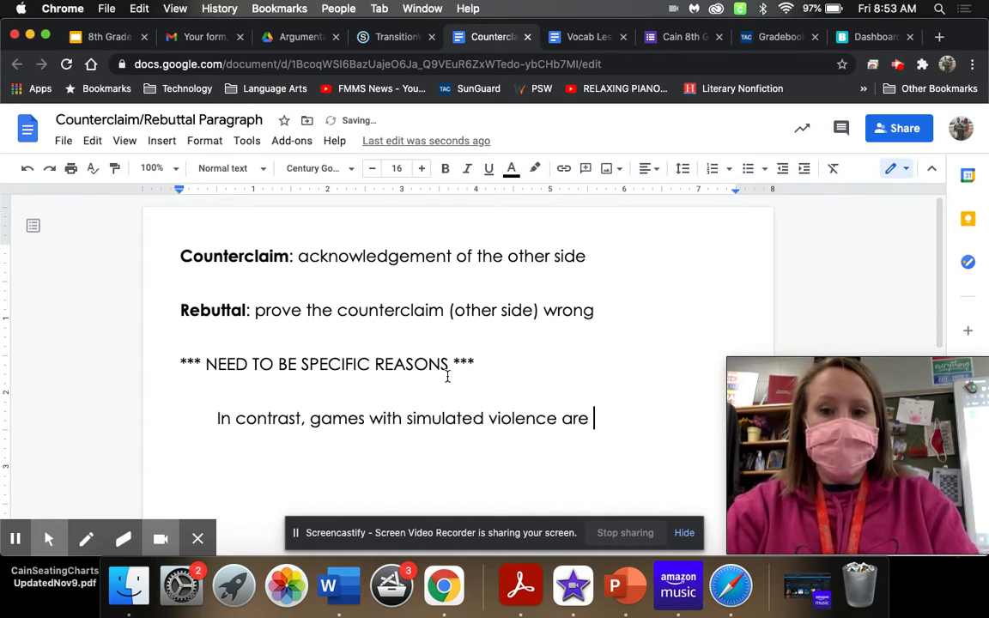
pyautogui.write('sometimes considered ')
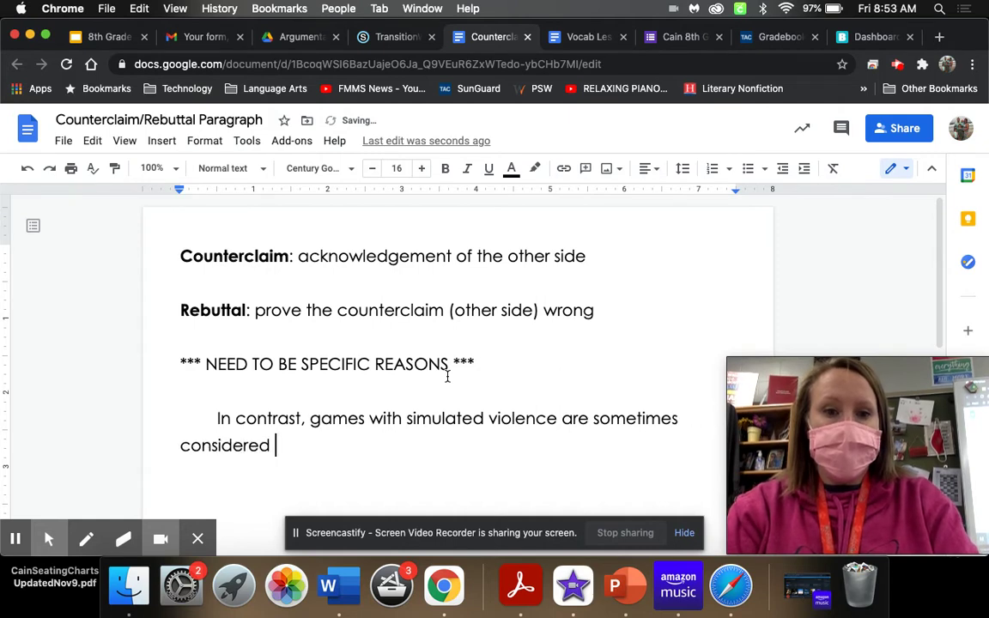
pyautogui.write('to be benefic')
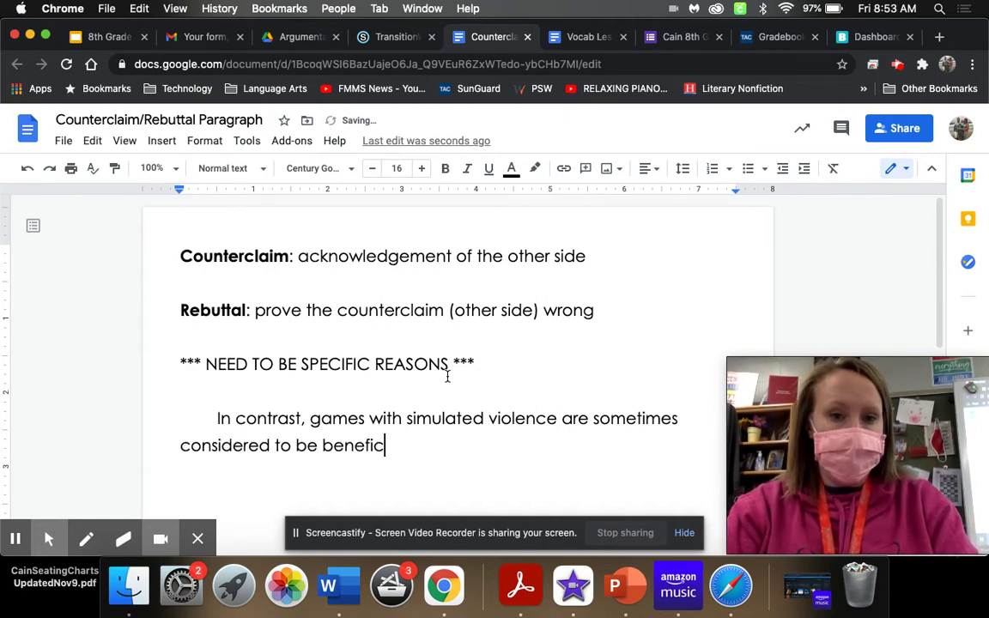
pyautogui.write('ial for young children.')
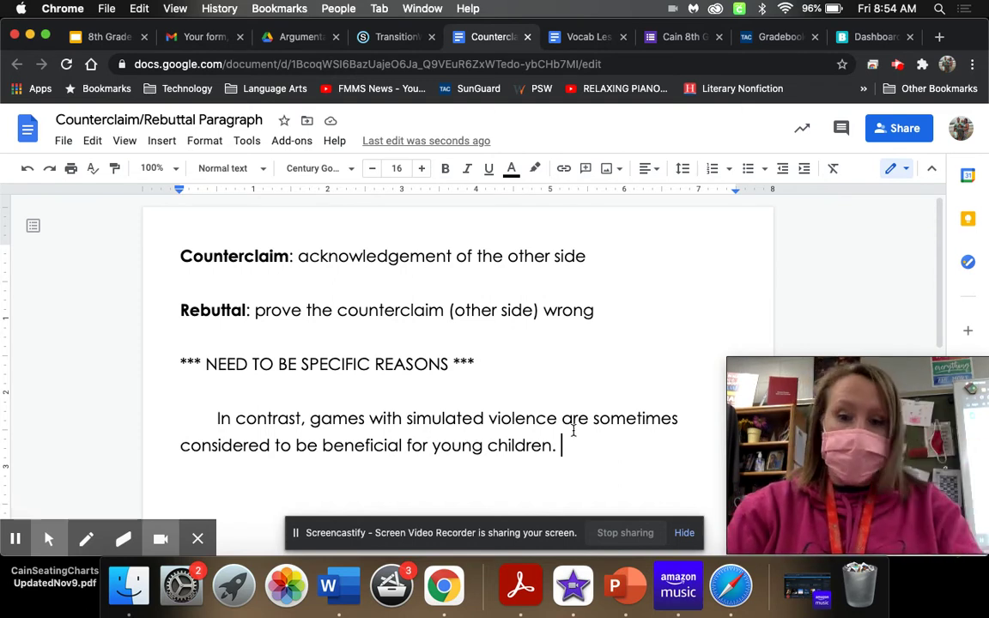
# Add "People say that these games are helpful for children because they can learn leadership and teamwork."
pyautogui.write('People say that the')
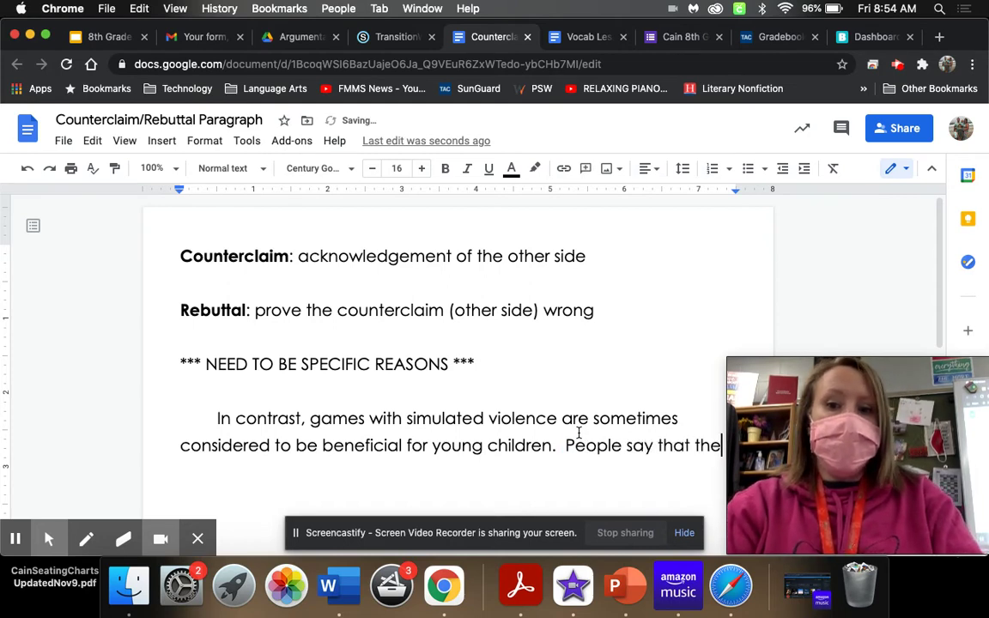
pyautogui.write('se games')
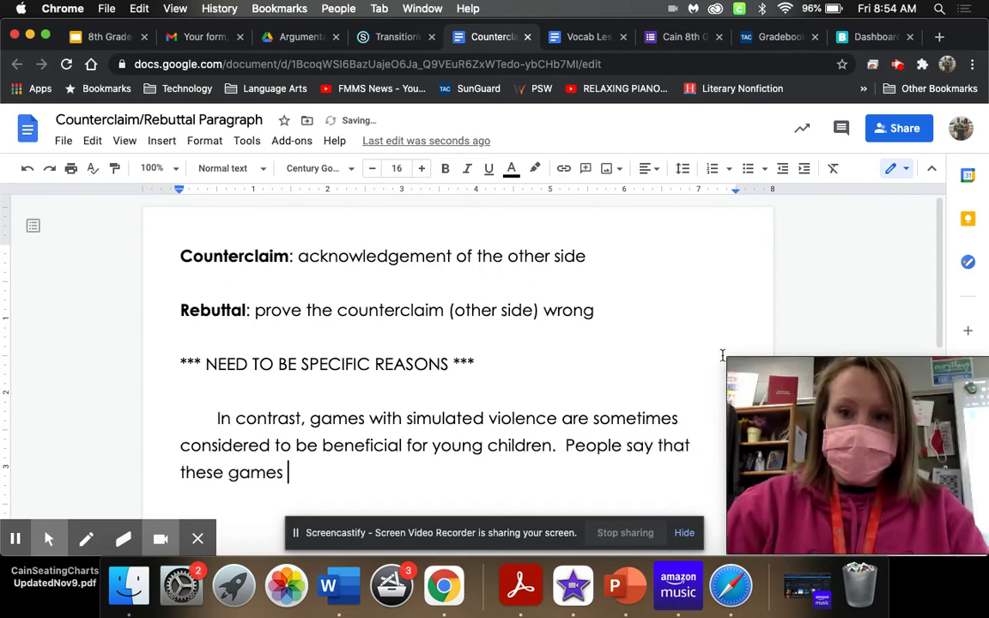
pyautogui.moveTo(728, 360); pyautogui.dragTo(673, 160)
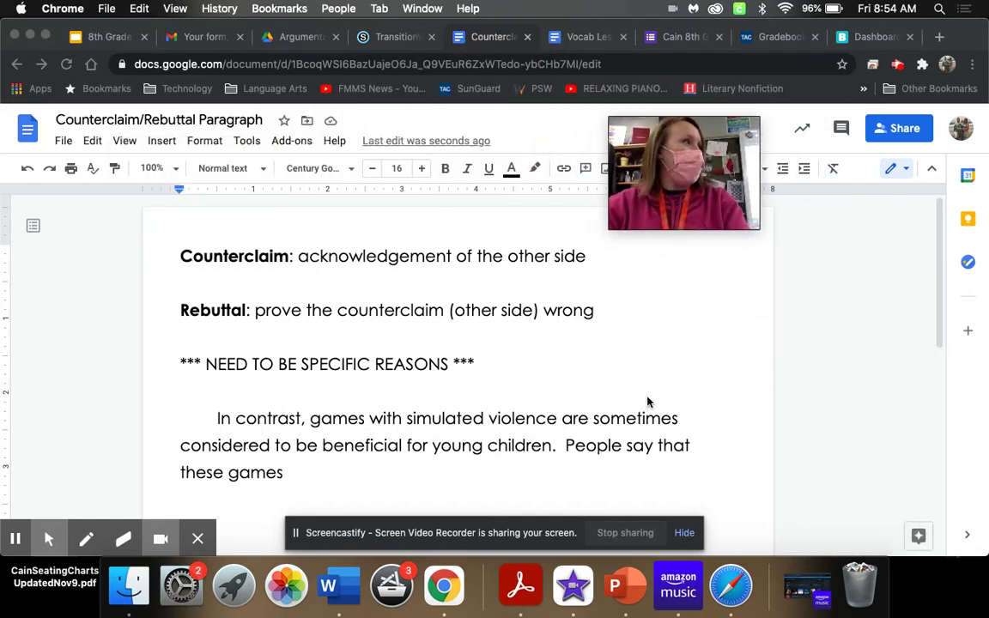
pyautogui.scroll(-1, 648, 402)
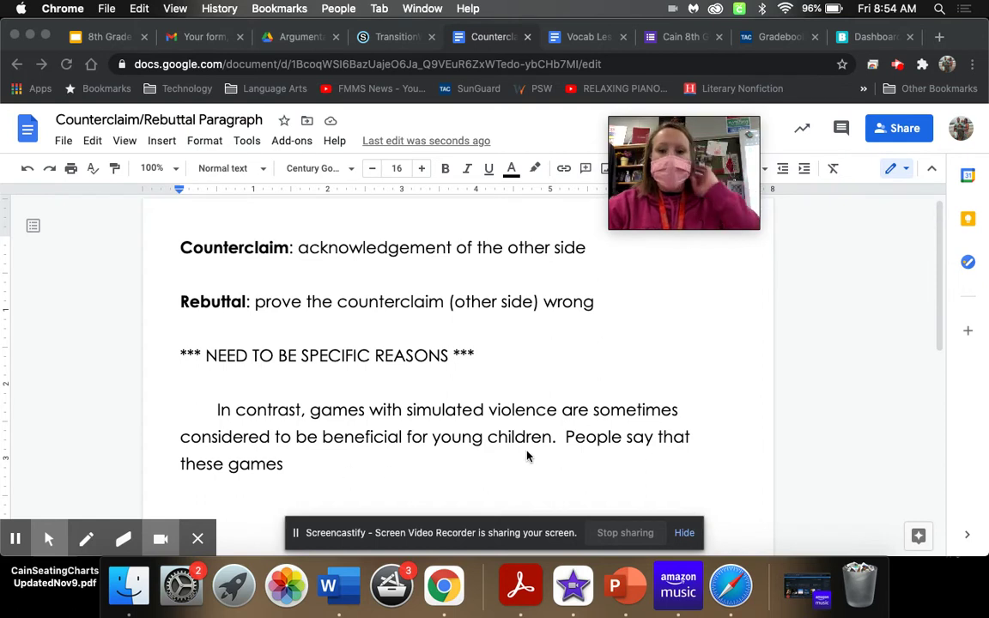
pyautogui.click(333, 467)
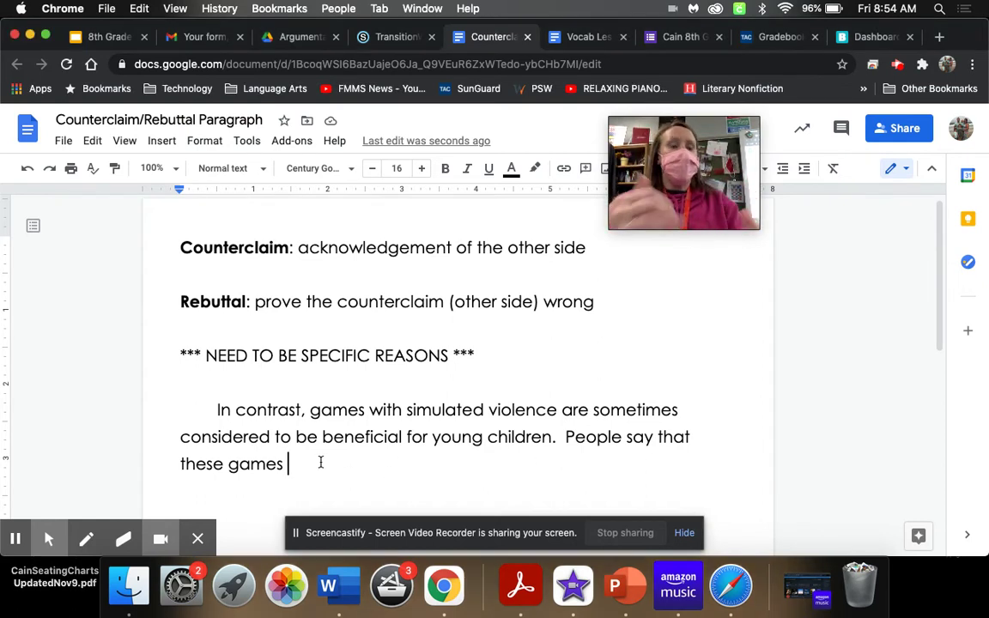
pyautogui.write('are')
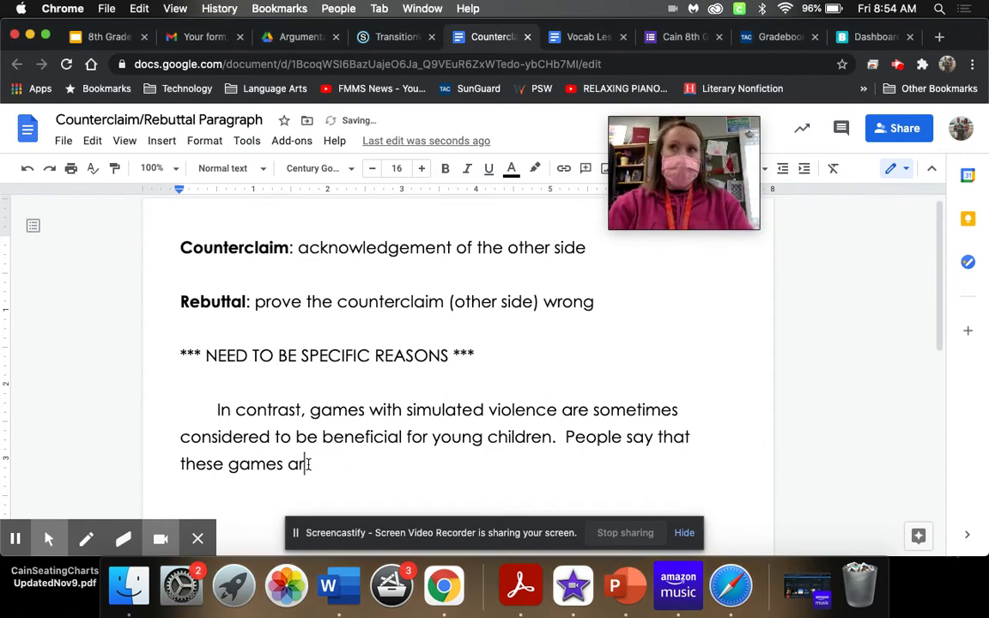
pyautogui.write(' helpful for y')
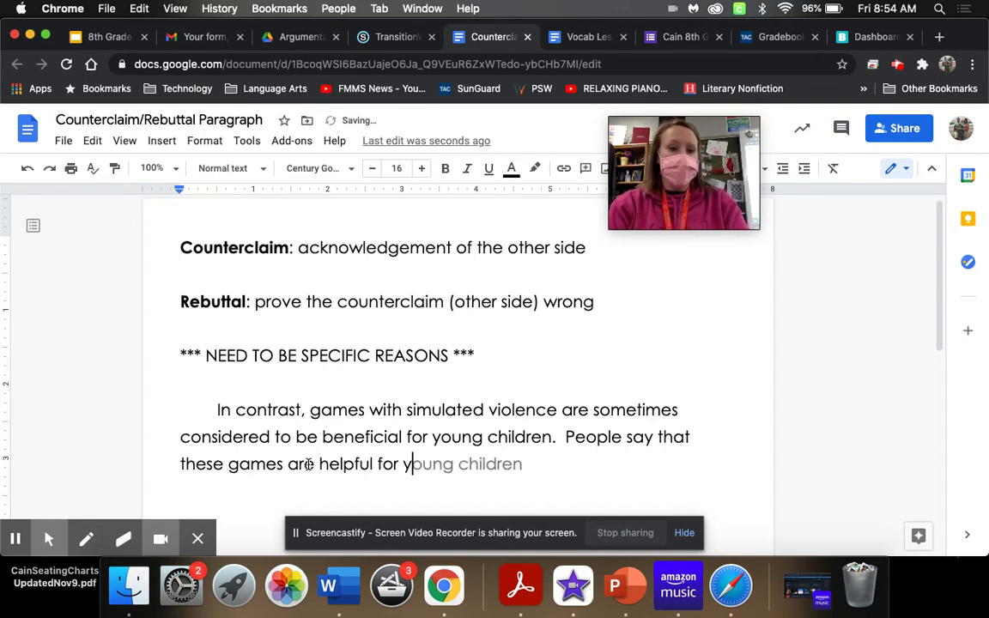
pyautogui.press('BackSpace')
pyautogui.write('child')
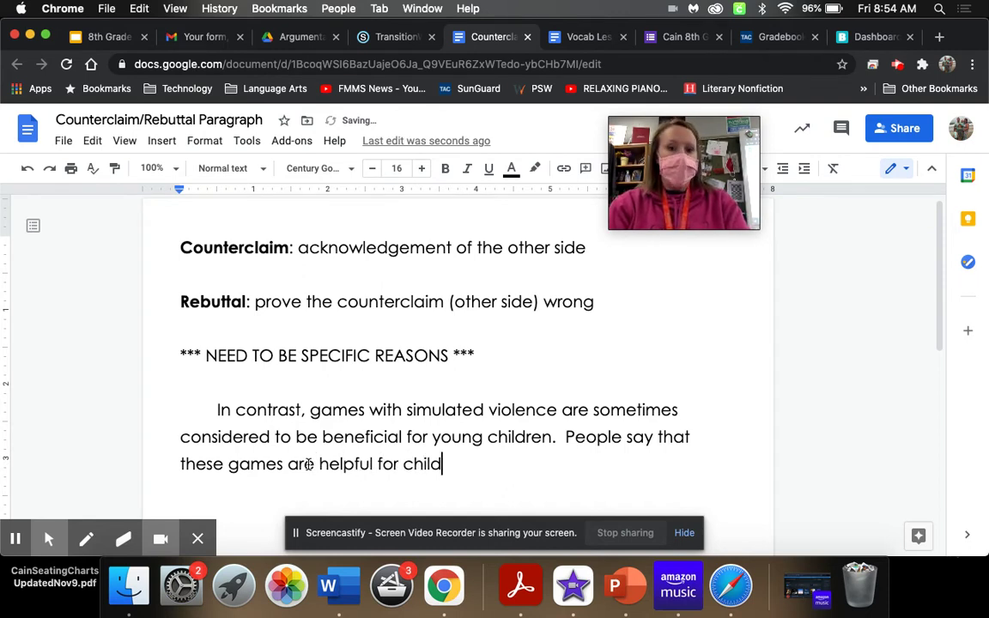
pyautogui.write('ren because they ')
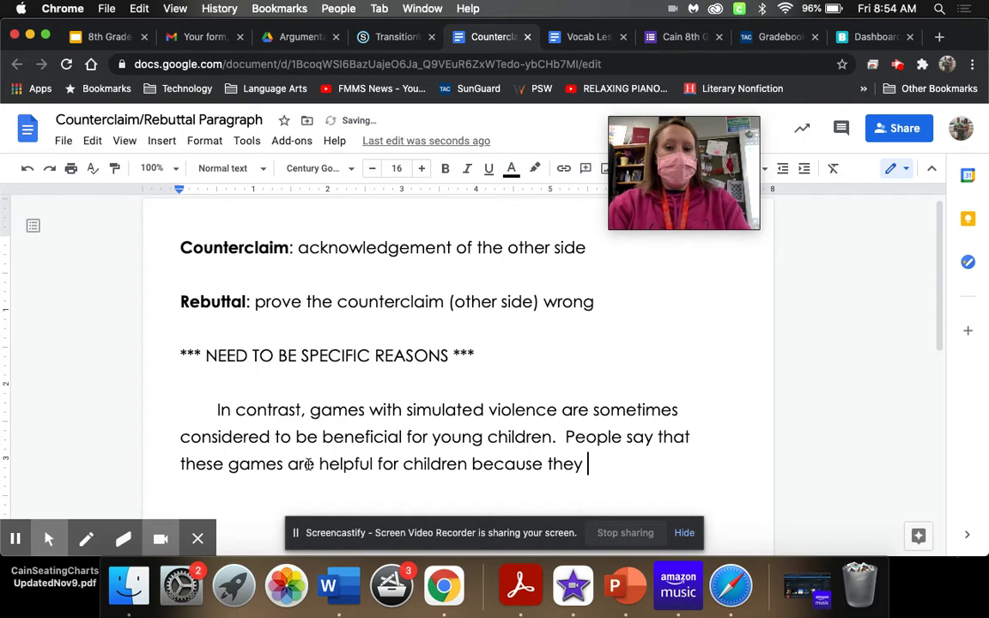
pyautogui.write('can learn ')
pyautogui.write('ski')
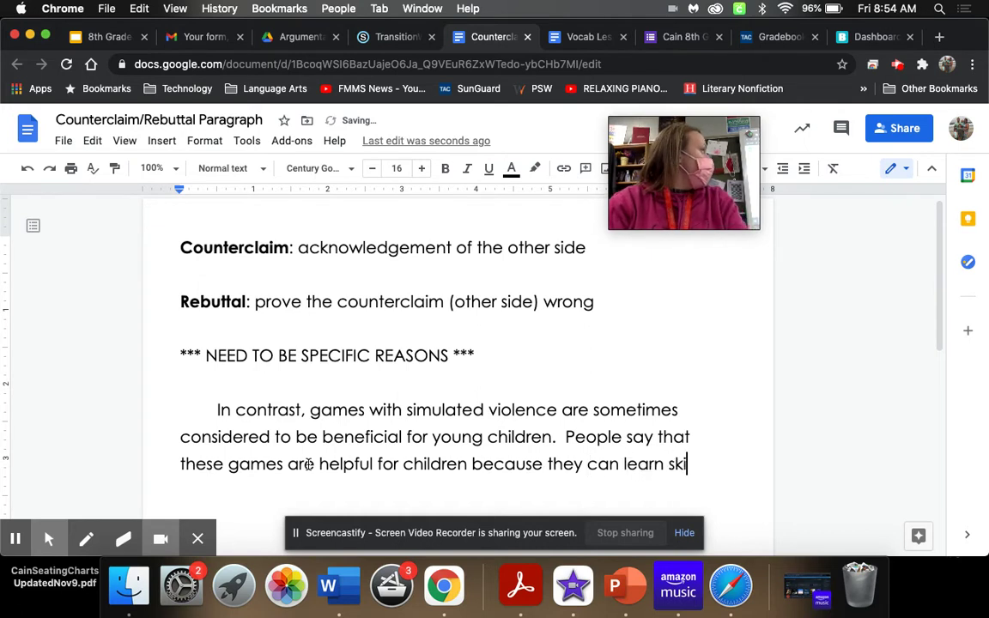
pyautogui.write('lls like leadership ')
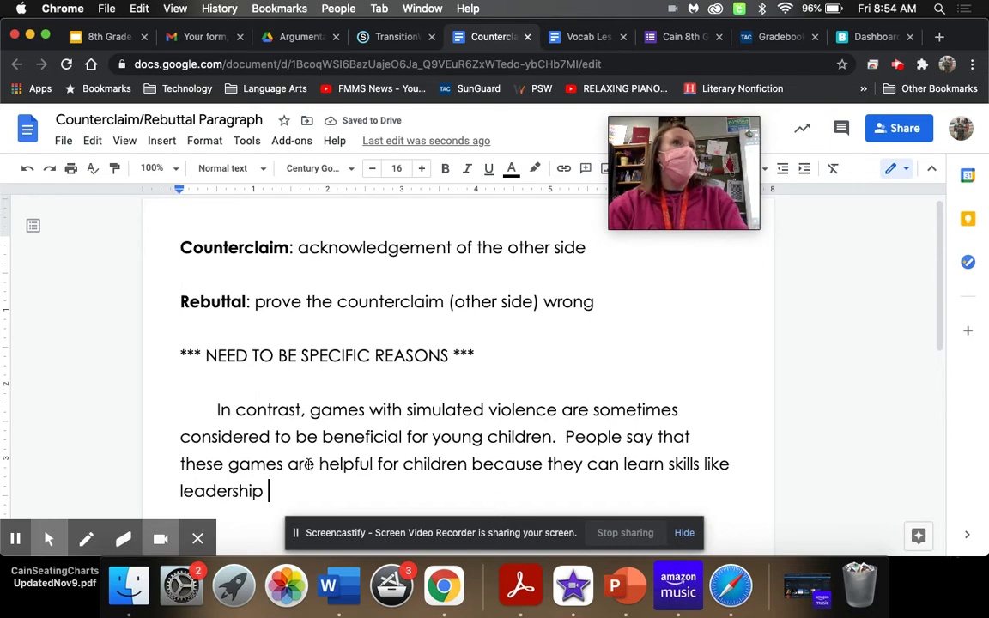
pyautogui.write('and teamwork.')
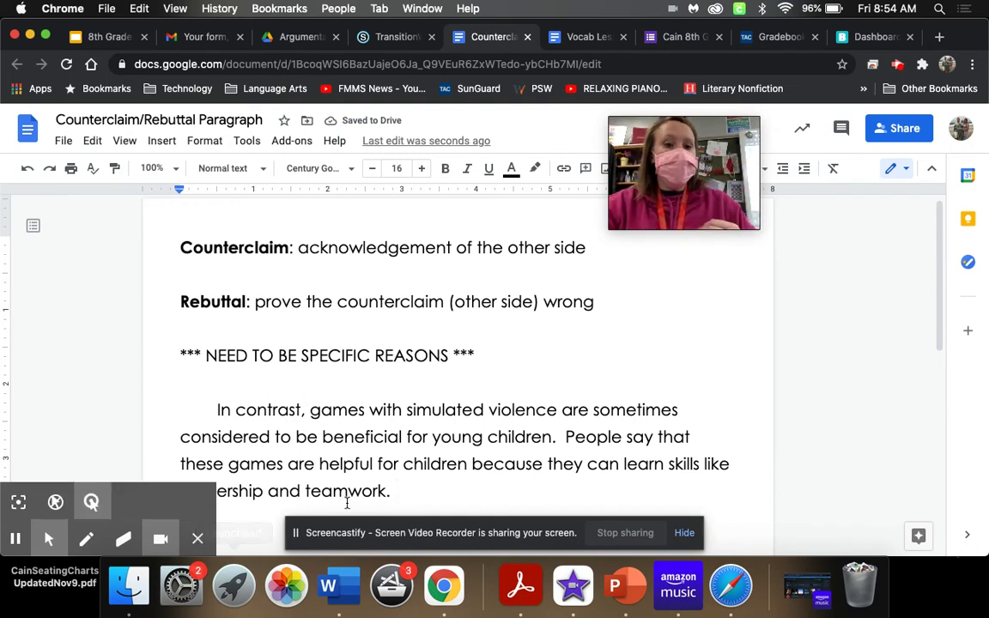
pyautogui.scroll(-1, 297, 473)
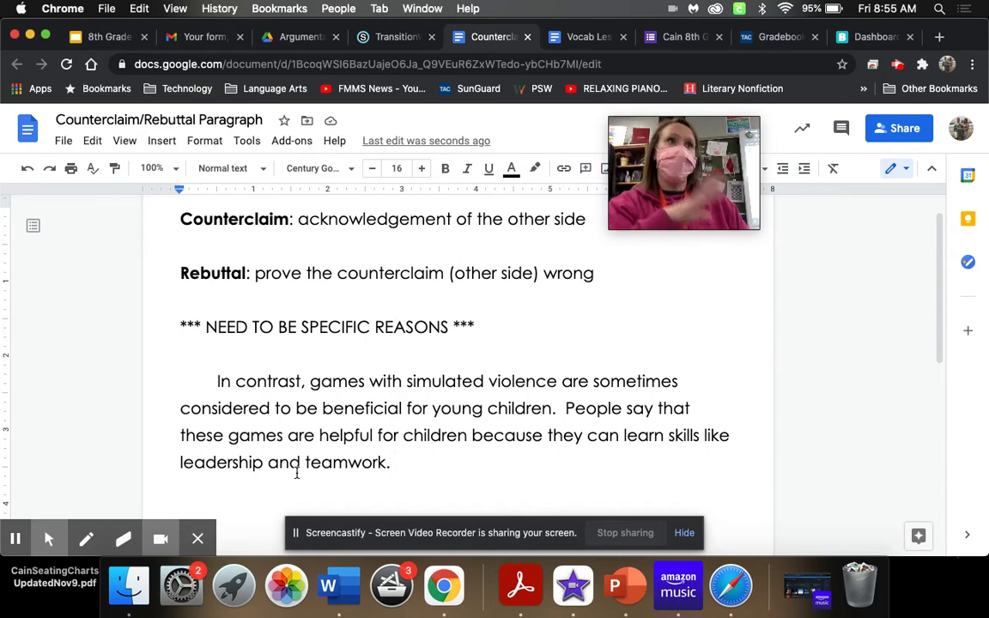
pyautogui.moveTo(39, 528)
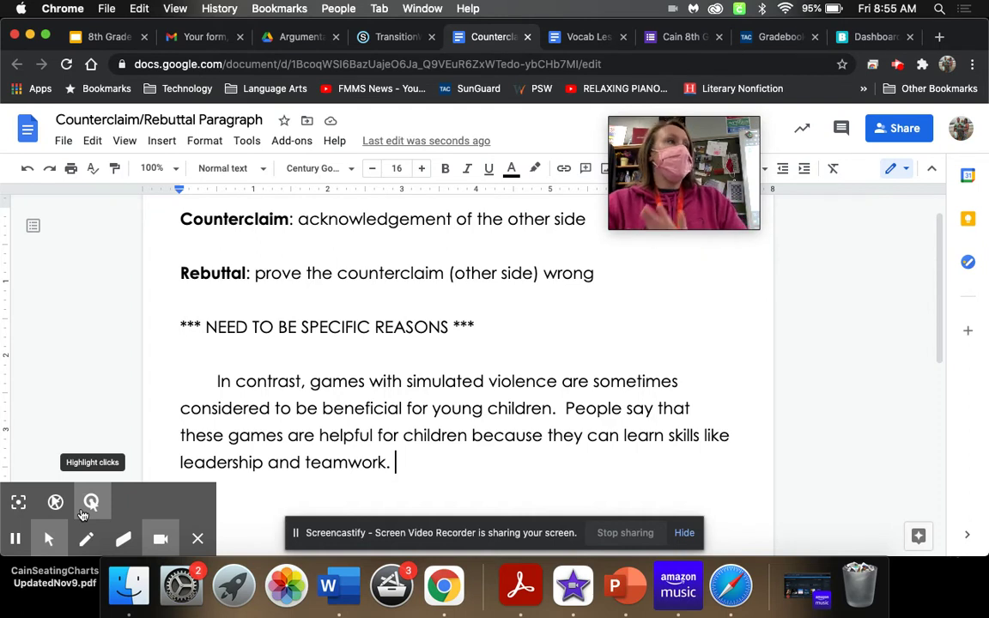
pyautogui.click(85, 510)
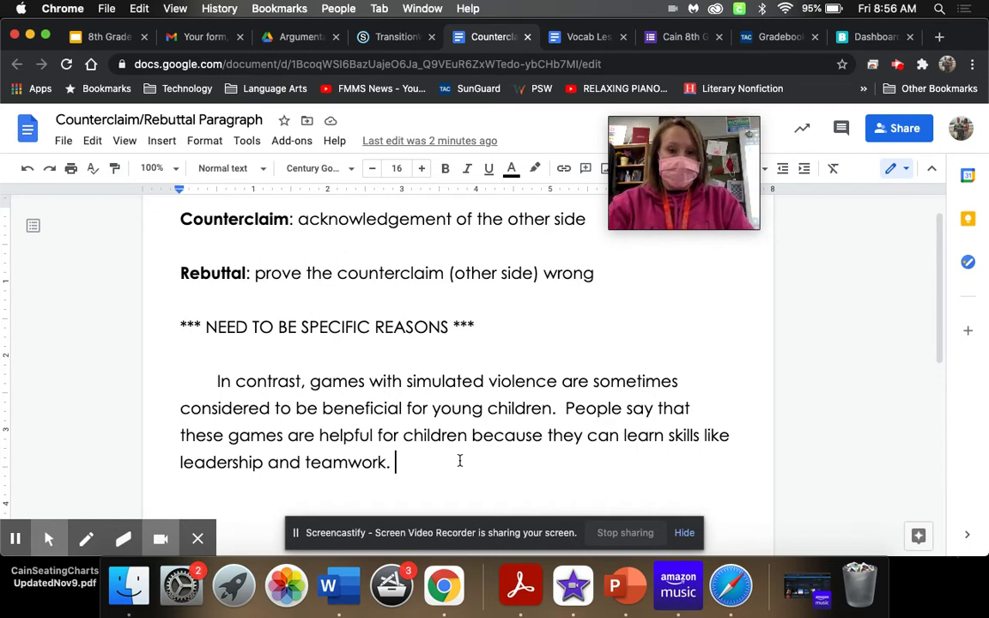
# Begin the rebuttal: "Leadership and teamwork are great, but the risks are worse than the benefits."
pyautogui.write('leade')
pyautogui.press('BackSpace')
pyautogui.press('BackSpace')
pyautogui.press('BackSpace')
pyautogui.press('BackSpace')
pyautogui.press('BackSpace')
pyautogui.write('Leadership and team')
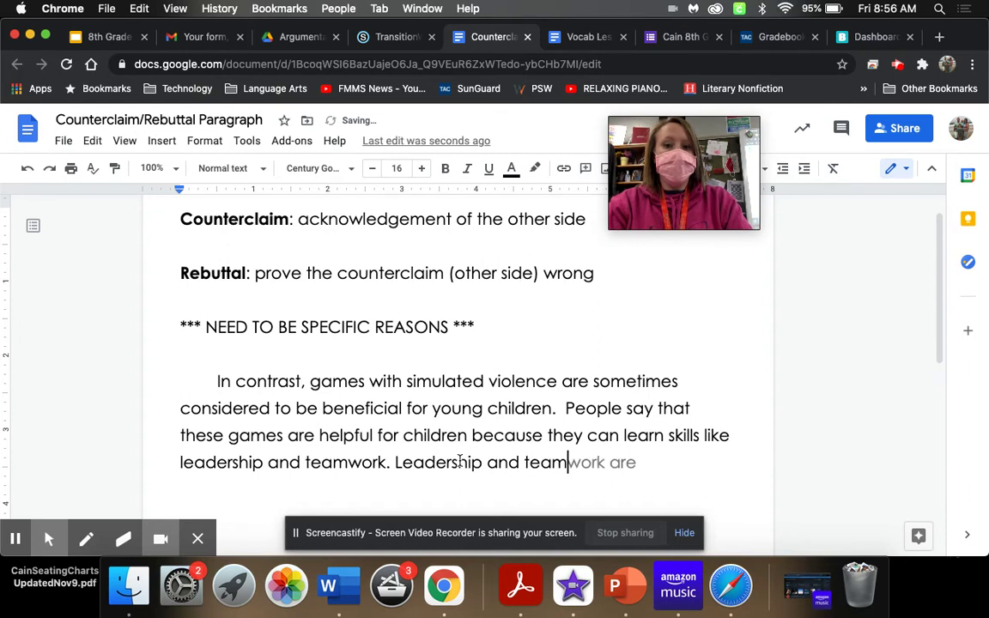
pyautogui.write('work are great, b')
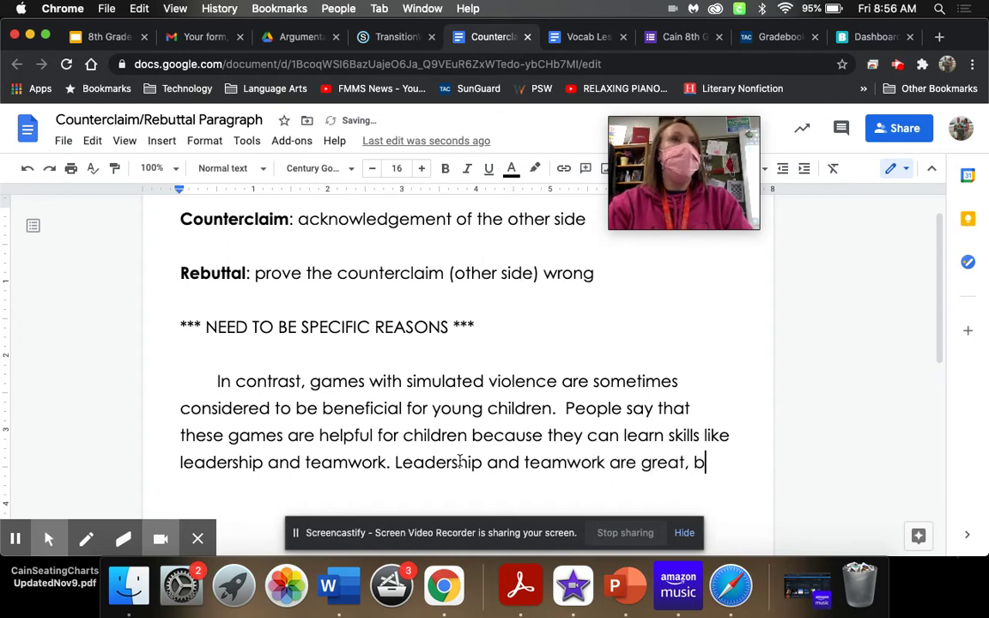
pyautogui.write('ut the rei')
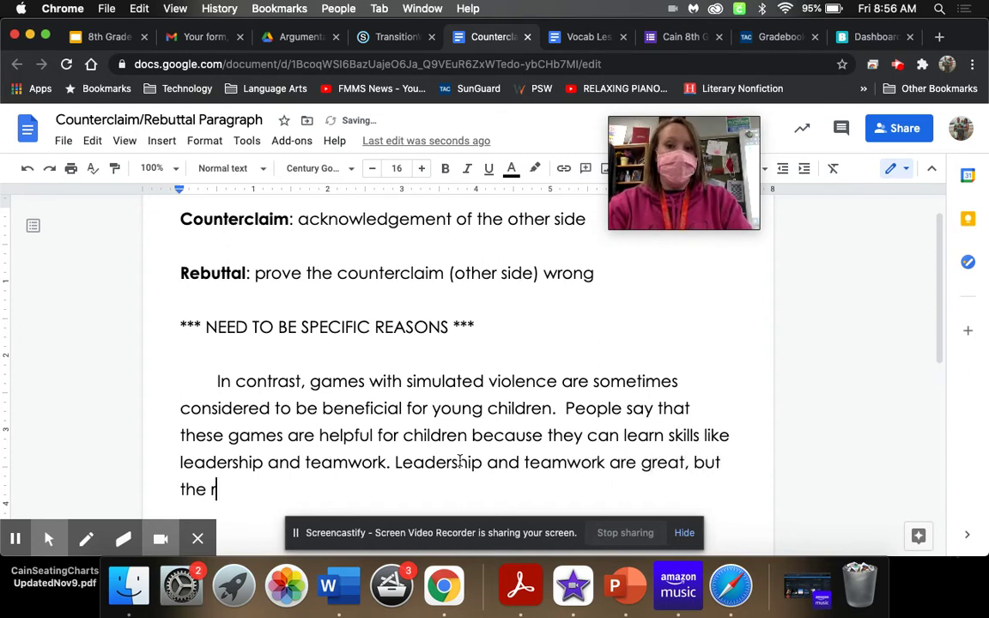
pyautogui.press('BackSpace')
pyautogui.press('BackSpace')
pyautogui.write('isks are')
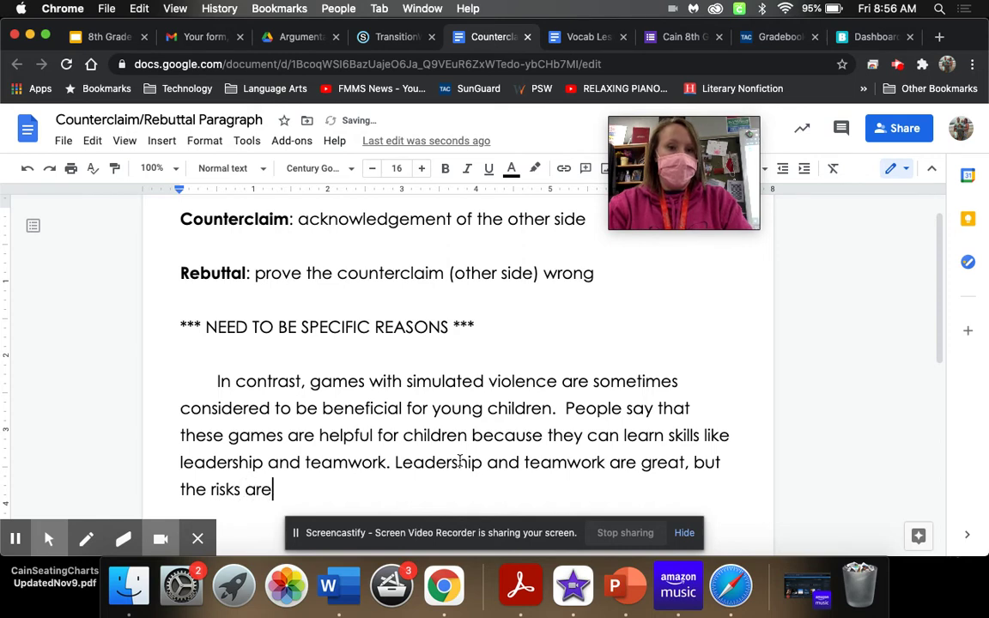
pyautogui.write(' worse than the ben')
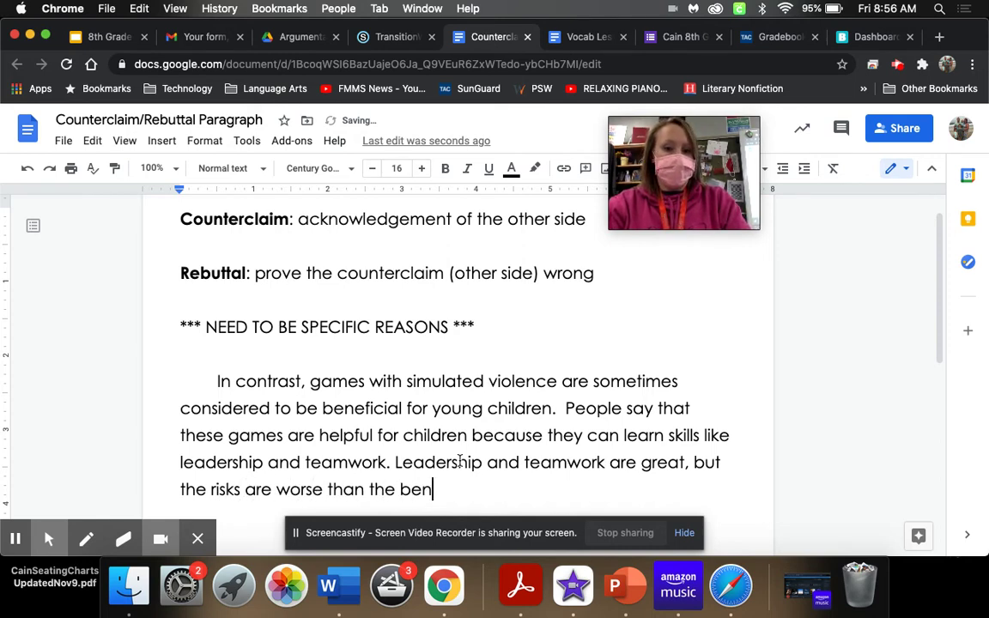
pyautogui.write('efits. How')
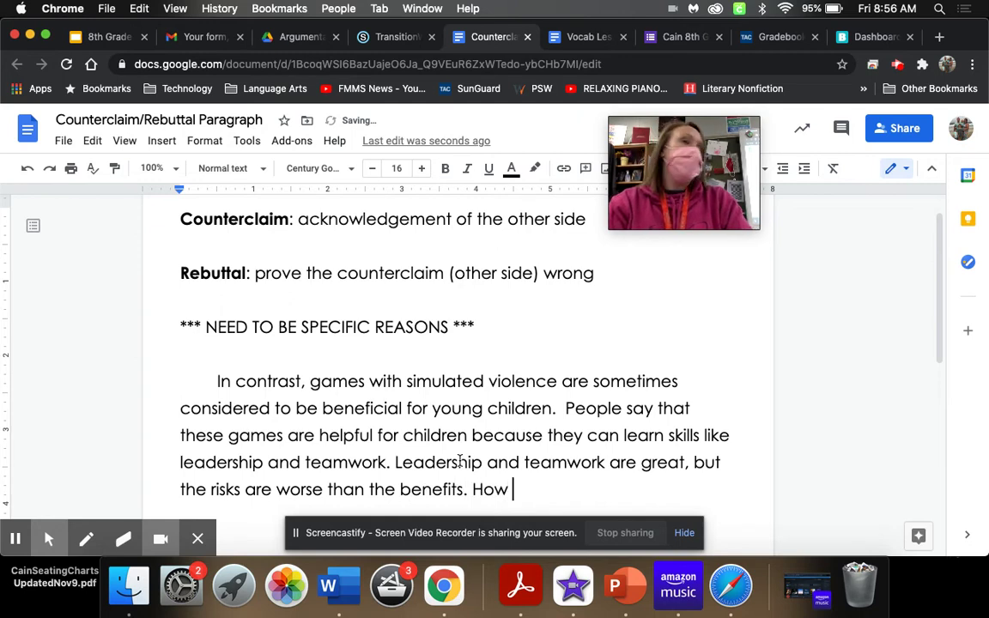
# Ask how leadership is a great skill when children act out fake violence in real situations
pyautogui.write('is leade')
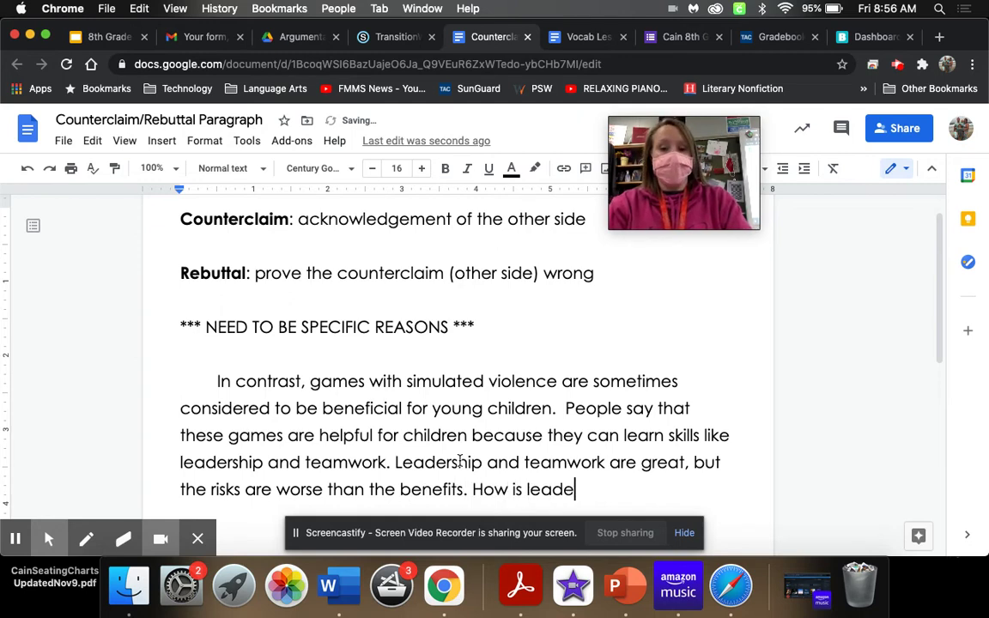
pyautogui.write('rship a great')
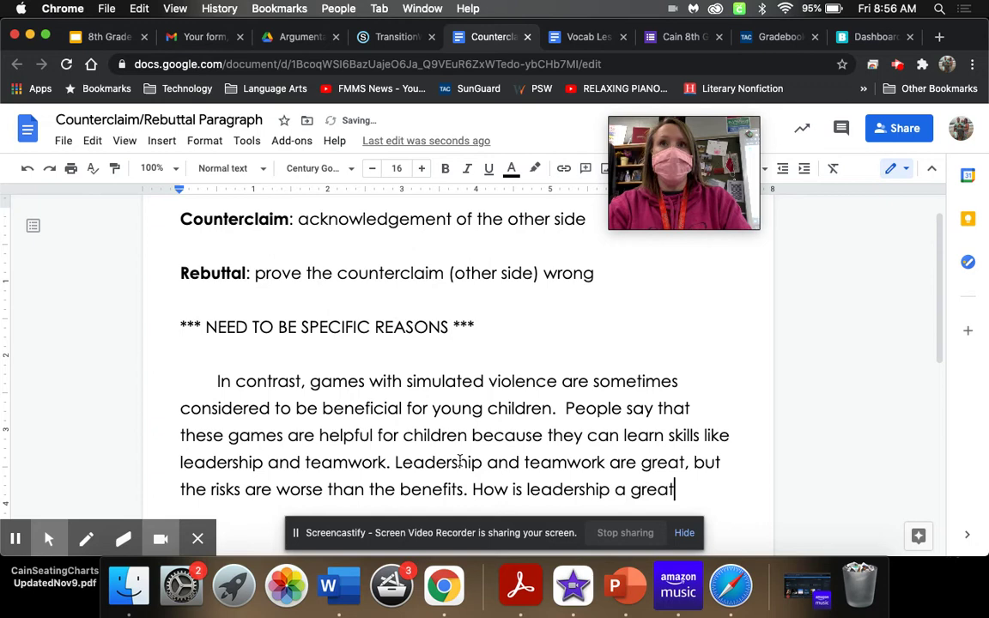
pyautogui.write(' tkill ')
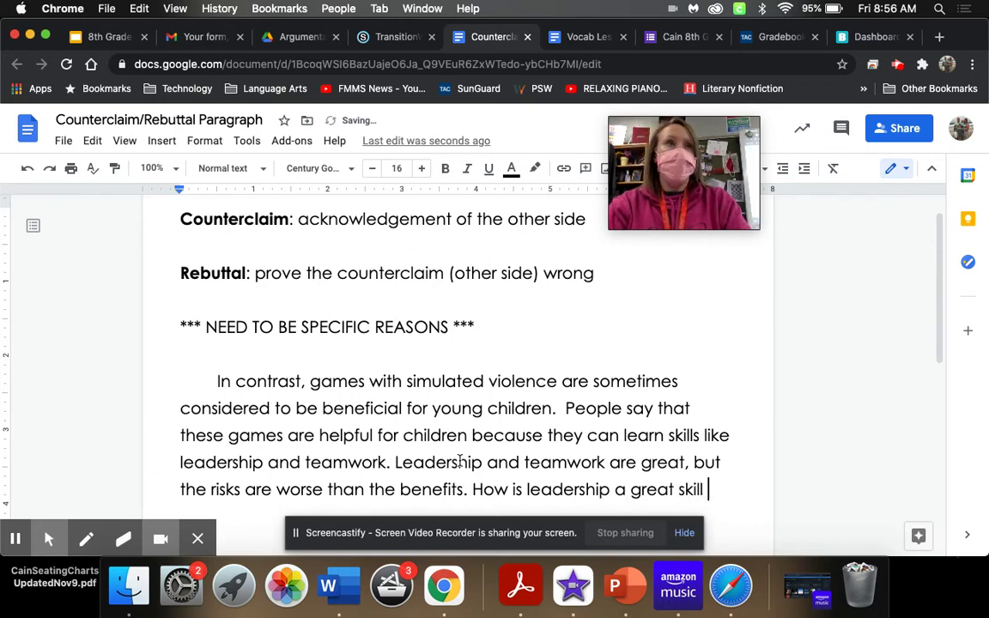
pyautogui.write('when young')
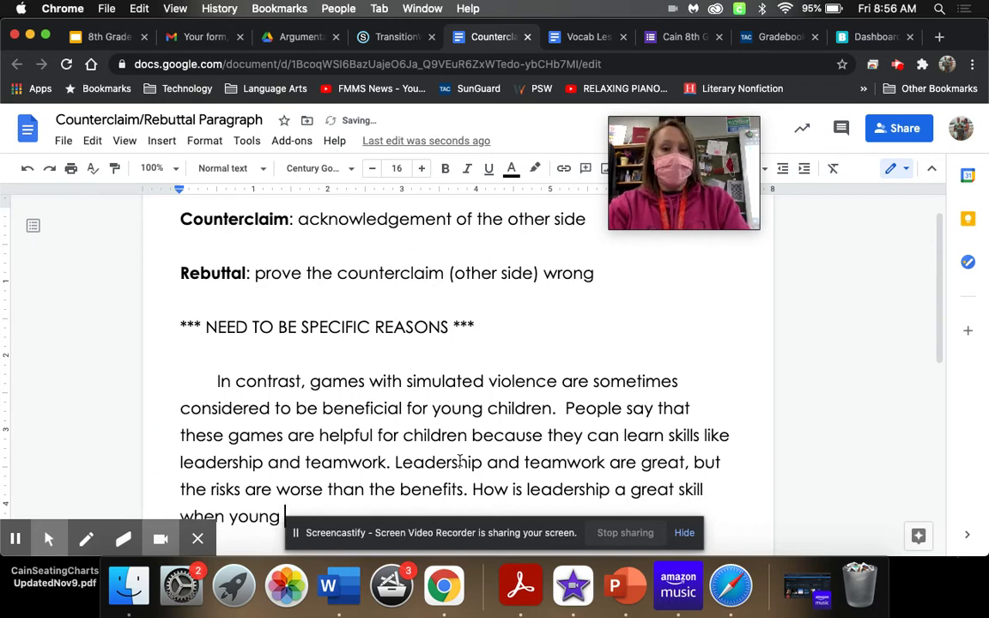
pyautogui.scroll(-1, 459, 462)
pyautogui.write('children')
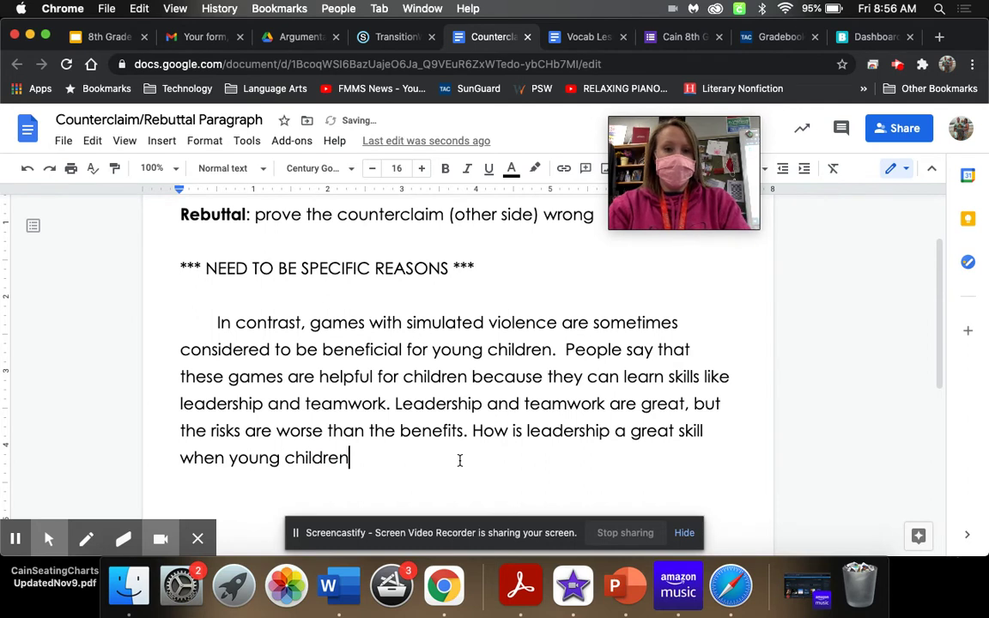
pyautogui.write(' are actin')
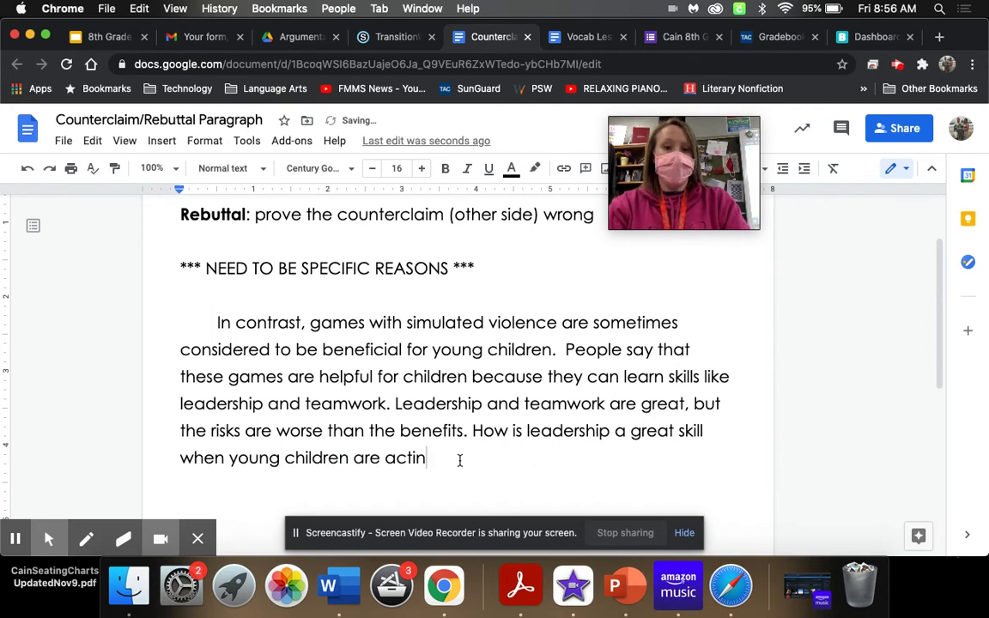
pyautogui.write('g out fake')
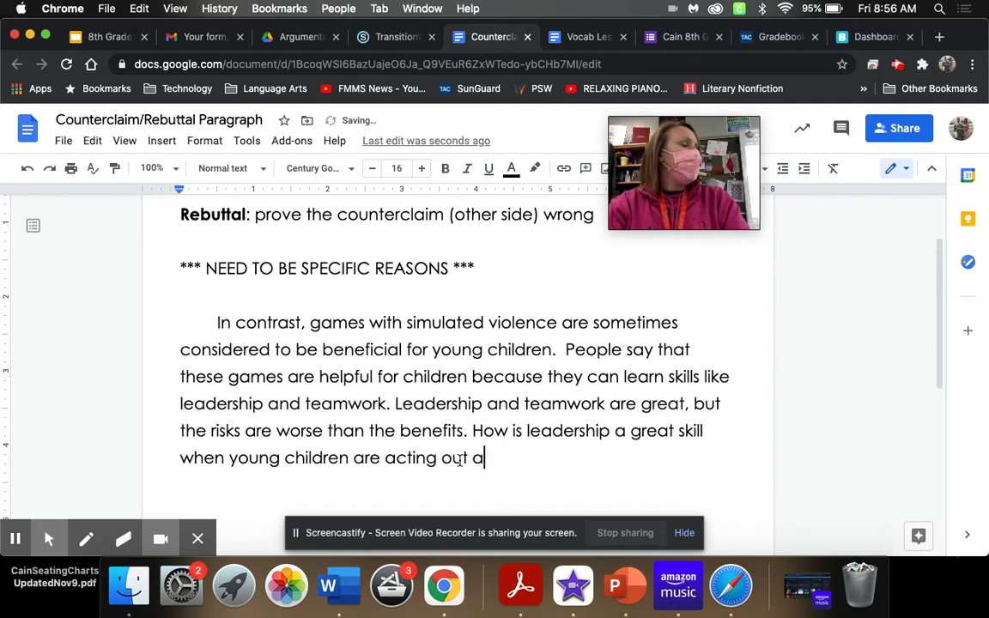
pyautogui.write(' violence in a')
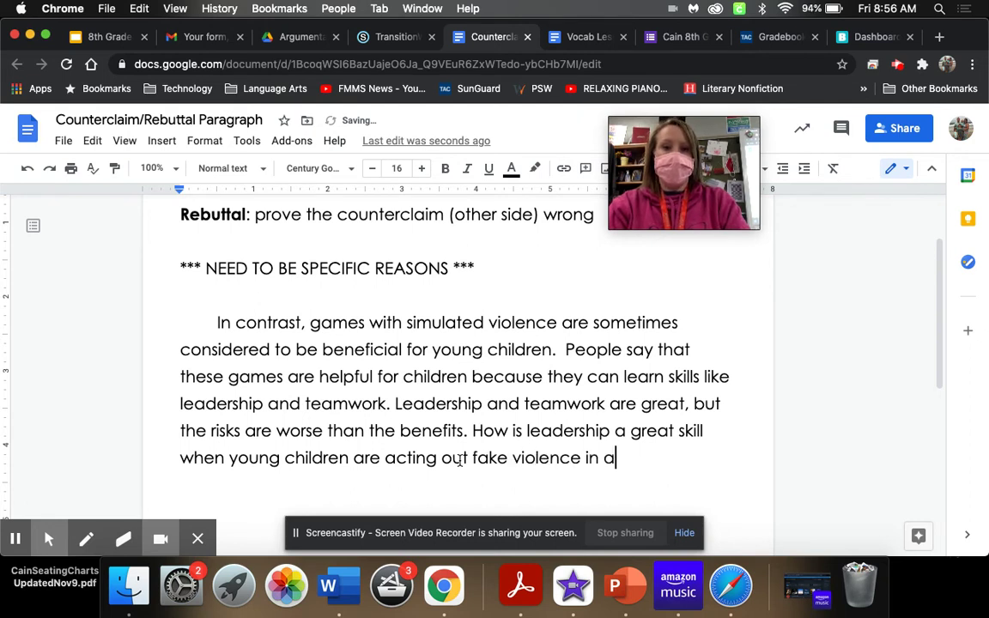
pyautogui.press('BackSpace')
pyautogui.write('real situations.')
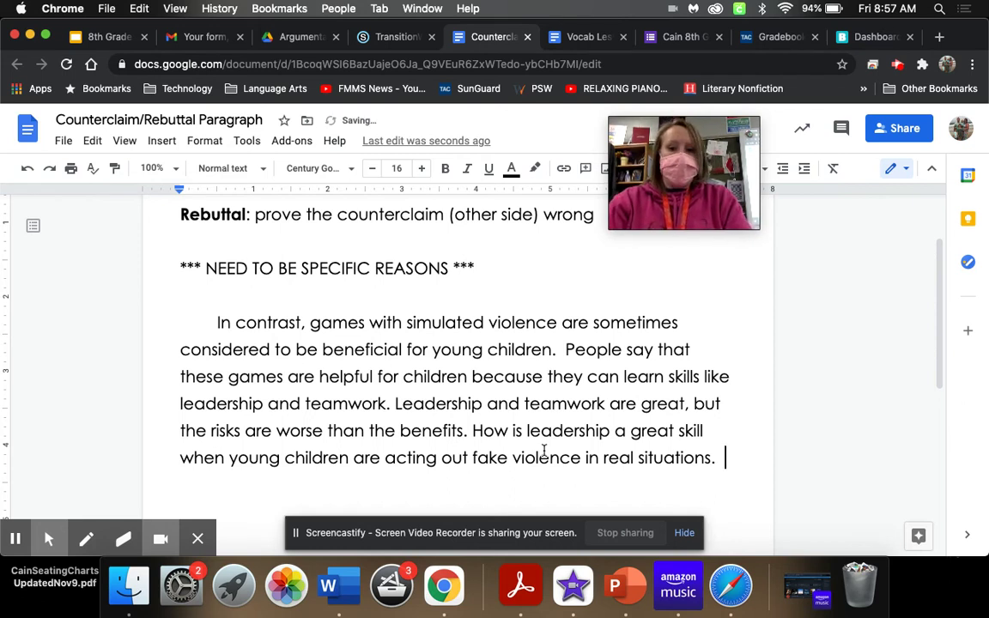
pyautogui.press('BackSpace')
pyautogui.press('BackSpace')
pyautogui.write('? ')
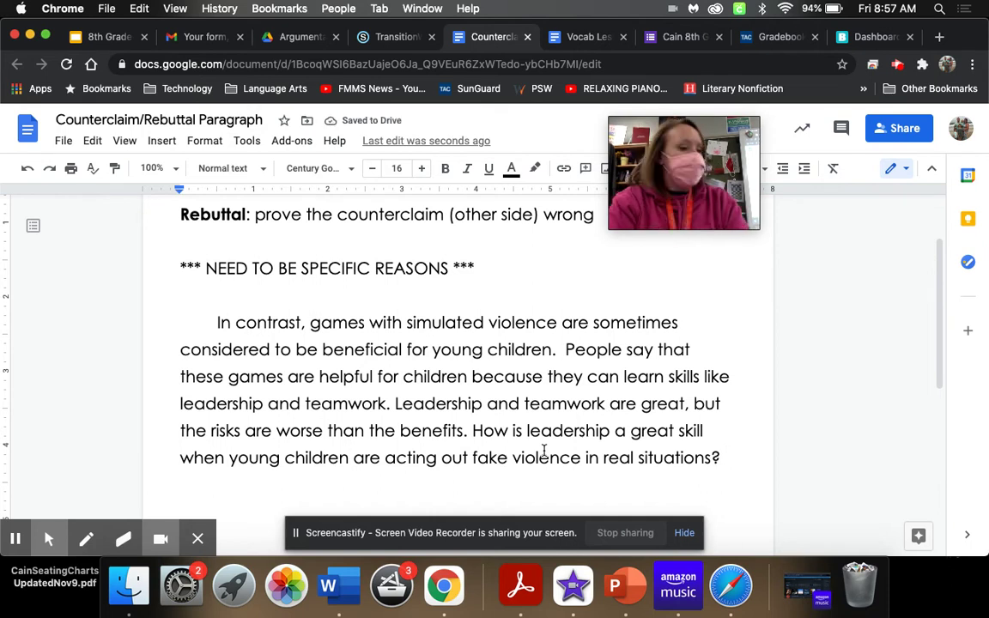
pyautogui.write('At the end of')
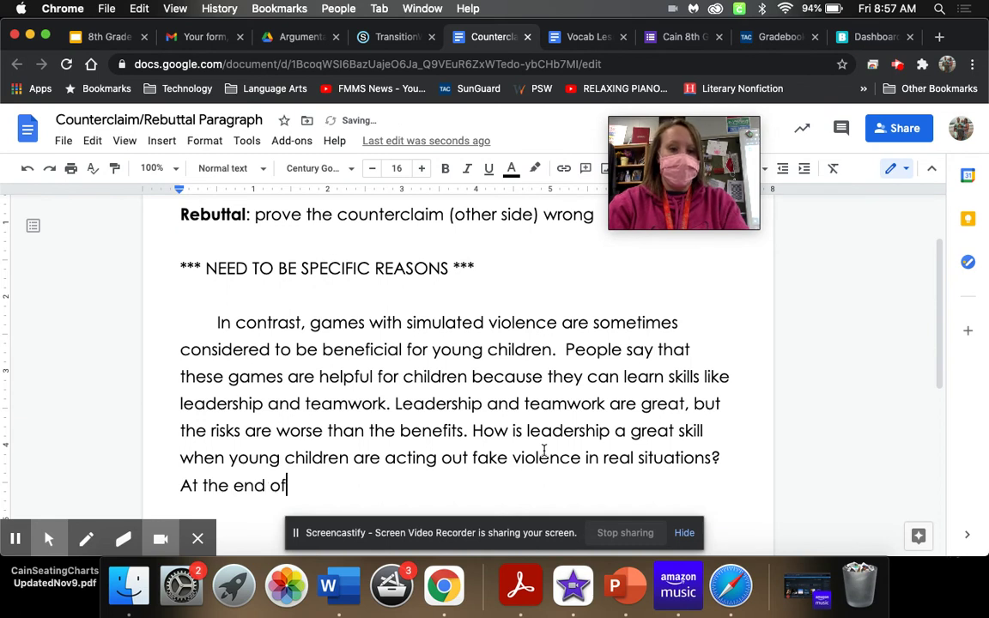
pyautogui.write(' the day, the')
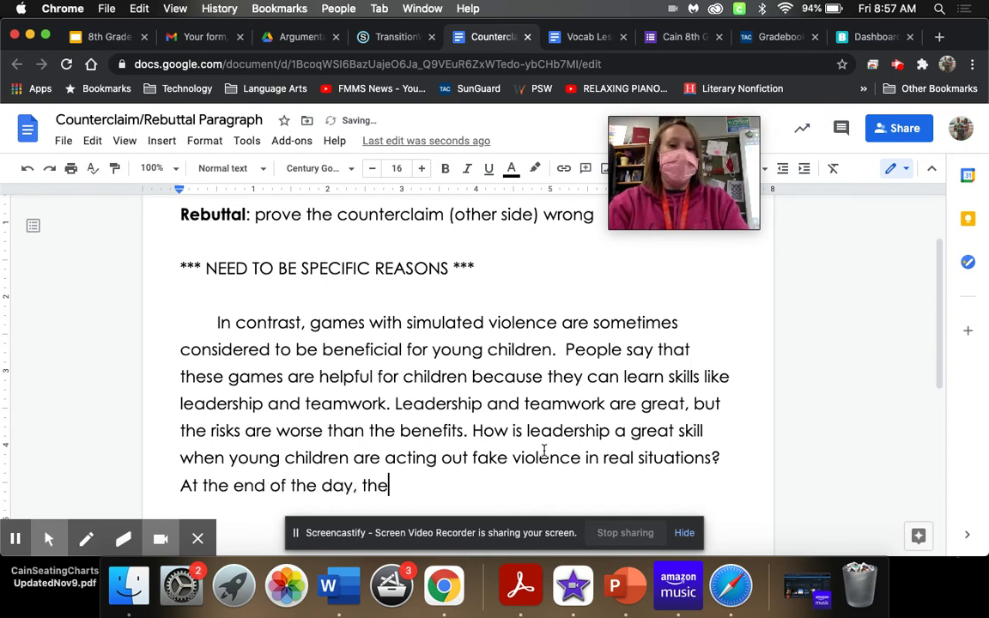
pyautogui.write(' negative s')
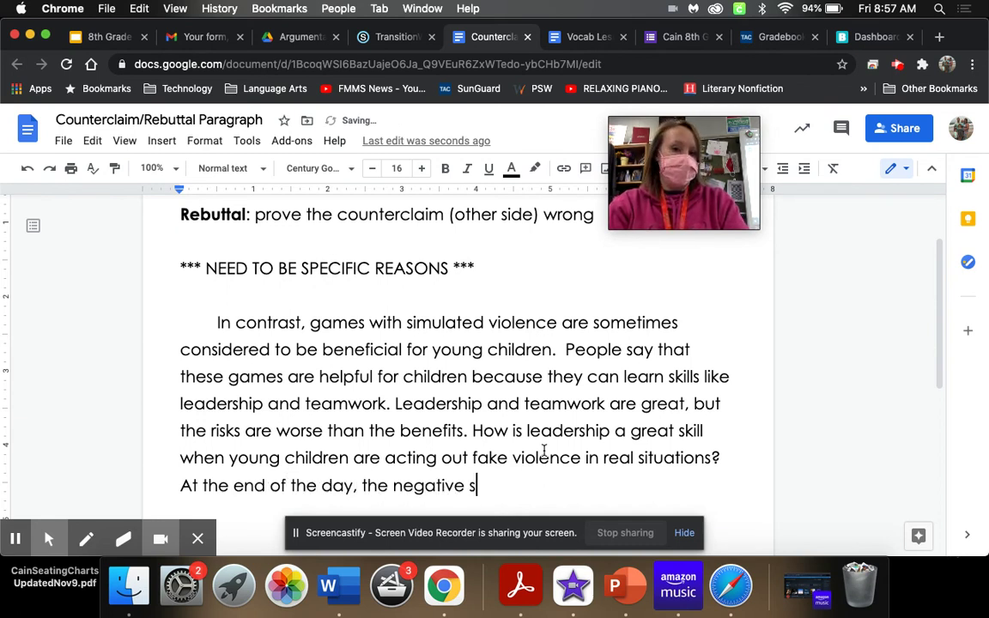
pyautogui.write('kills outwei')
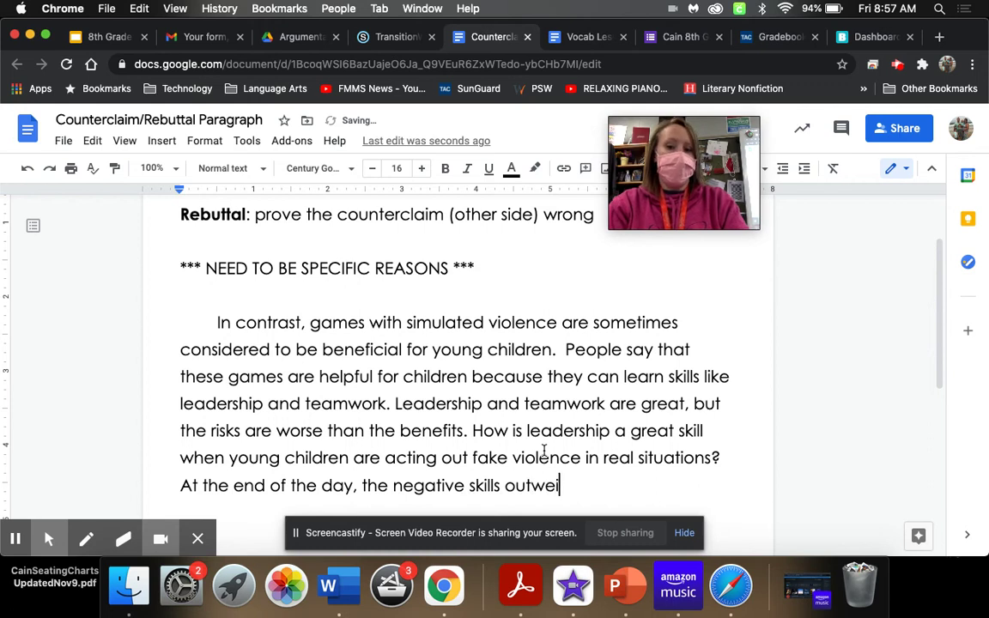
pyautogui.write('gh any pos')
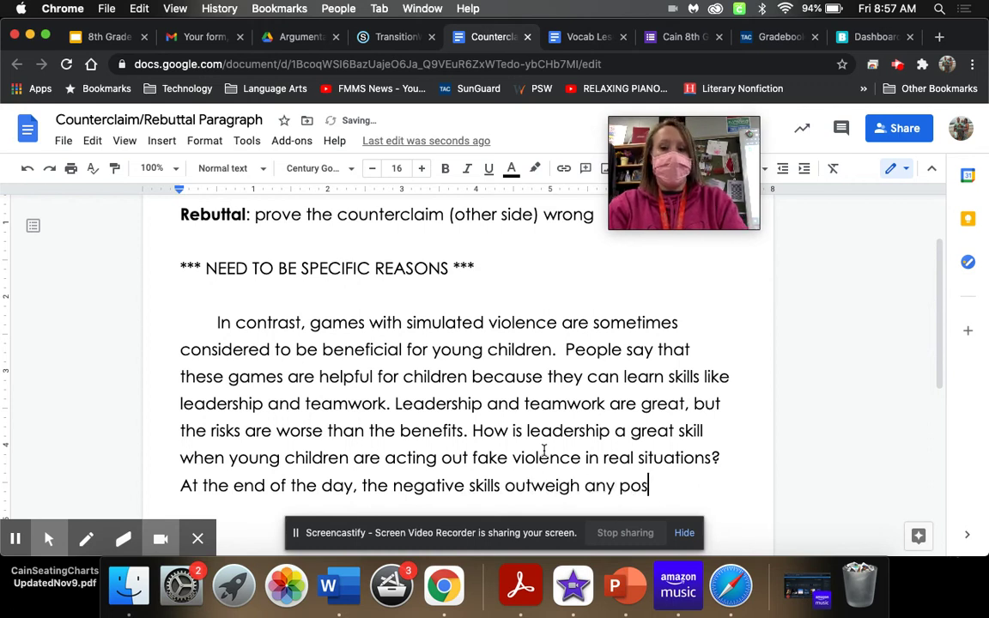
pyautogui.write('itiv')
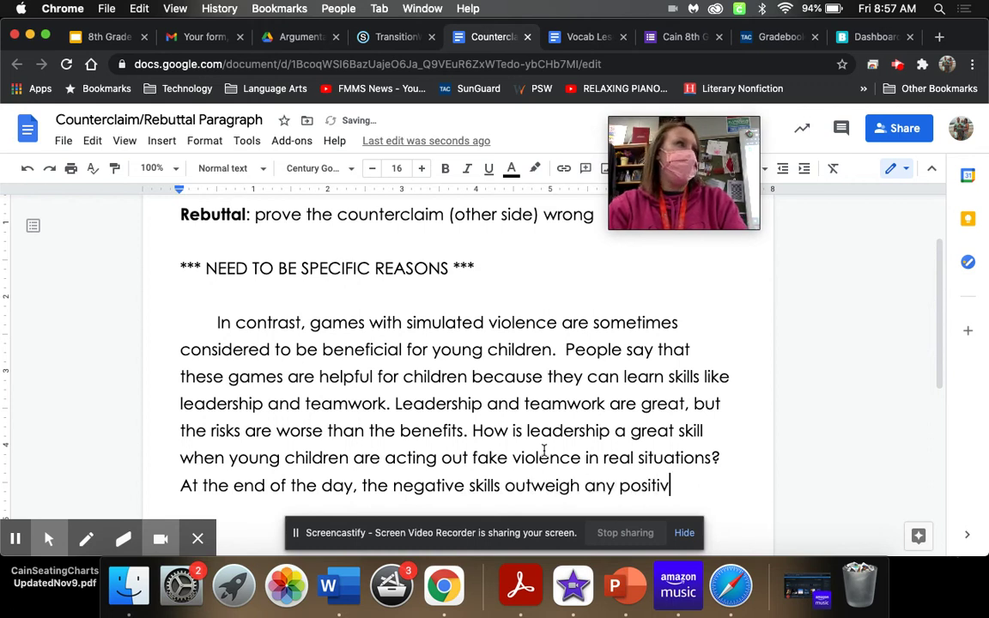
pyautogui.write('e ')
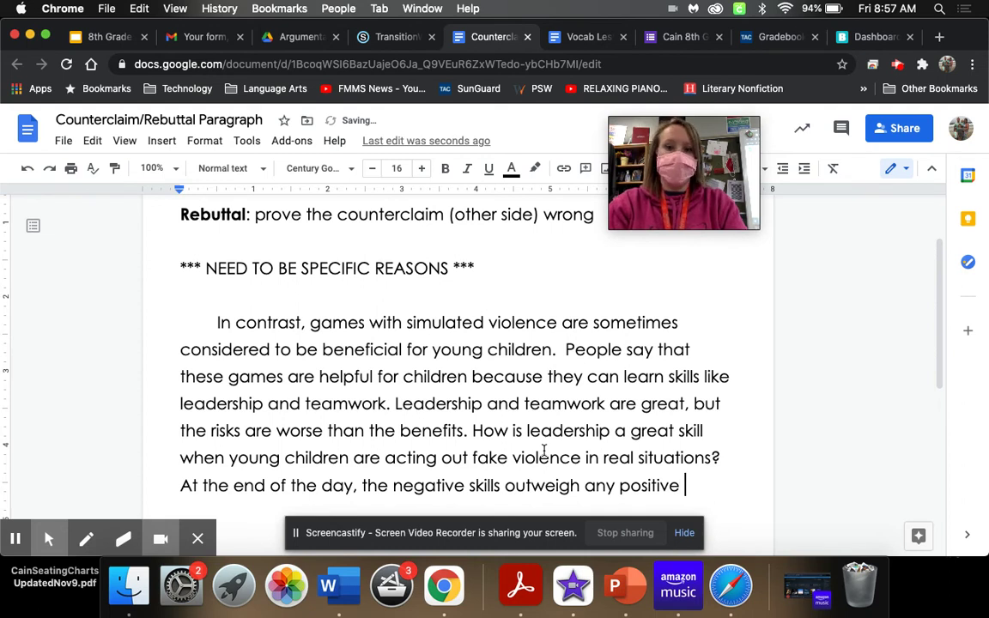
pyautogui.write('exper')
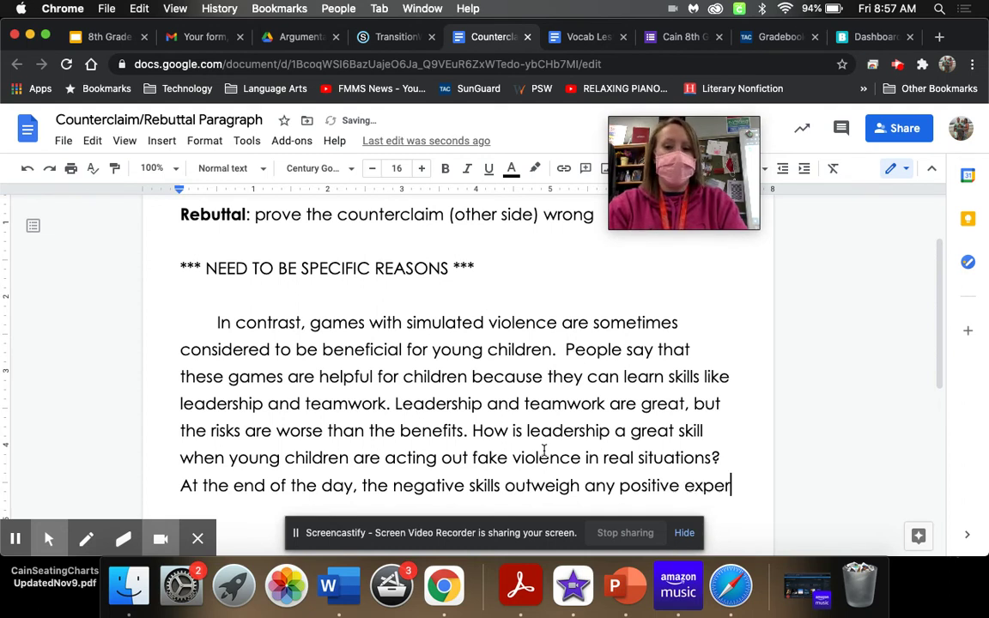
pyautogui.write('ienced')
# Finish the closing sentence with "any positive experiences gained."
pyautogui.press('BackSpace')
pyautogui.write('s gane')
pyautogui.press('BackSpace')
pyautogui.press('BackSpace')
pyautogui.write('ined.')
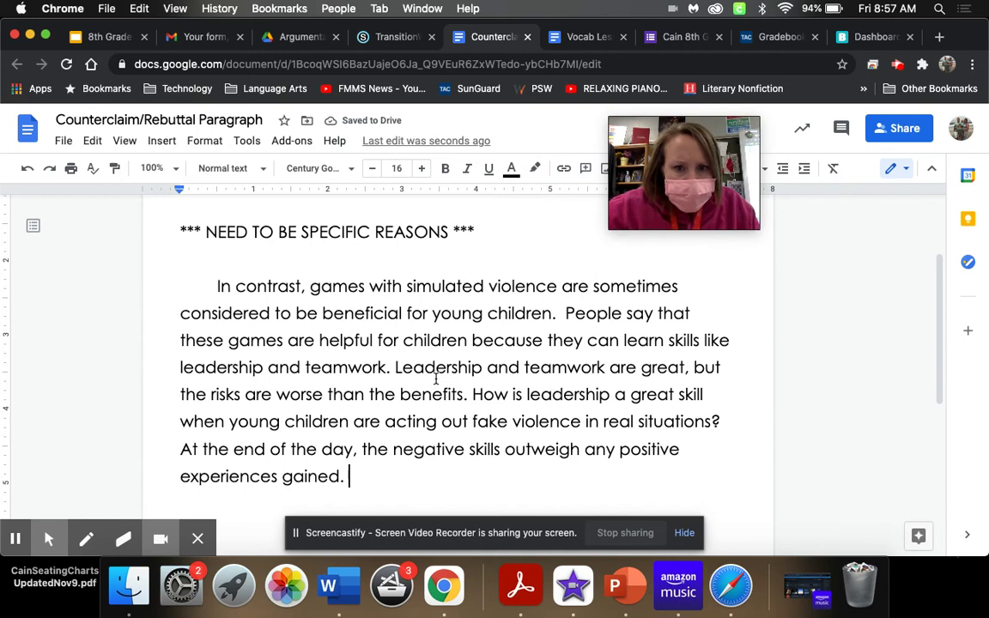
pyautogui.click(394, 367)
# Select the counterclaim sentences from "In contrast" through "leadership and teamwork."
pyautogui.keyDown('shift'); pyautogui.click(218, 286); pyautogui.keyUp('shift')
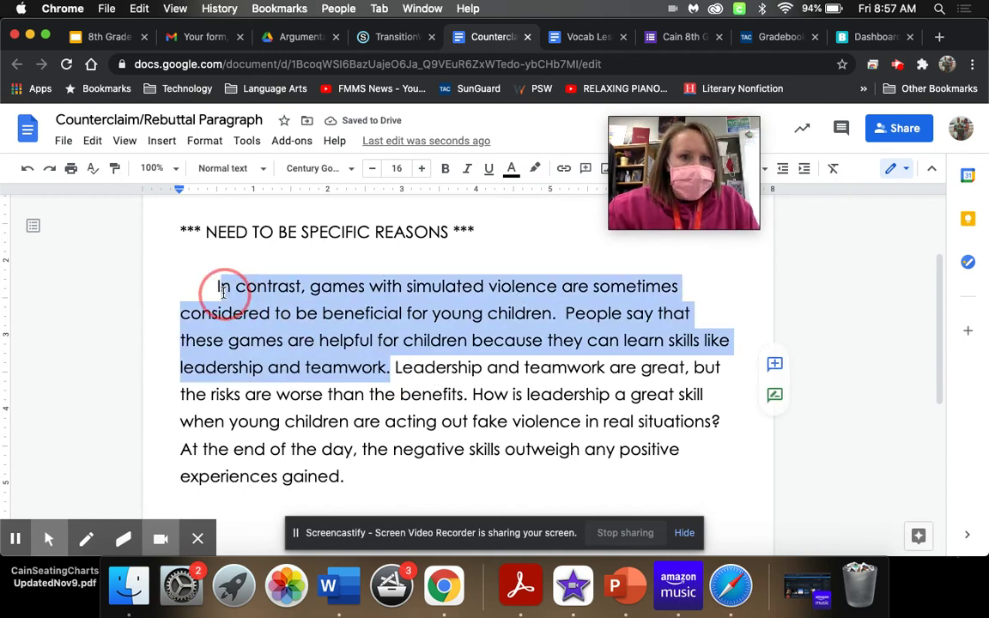